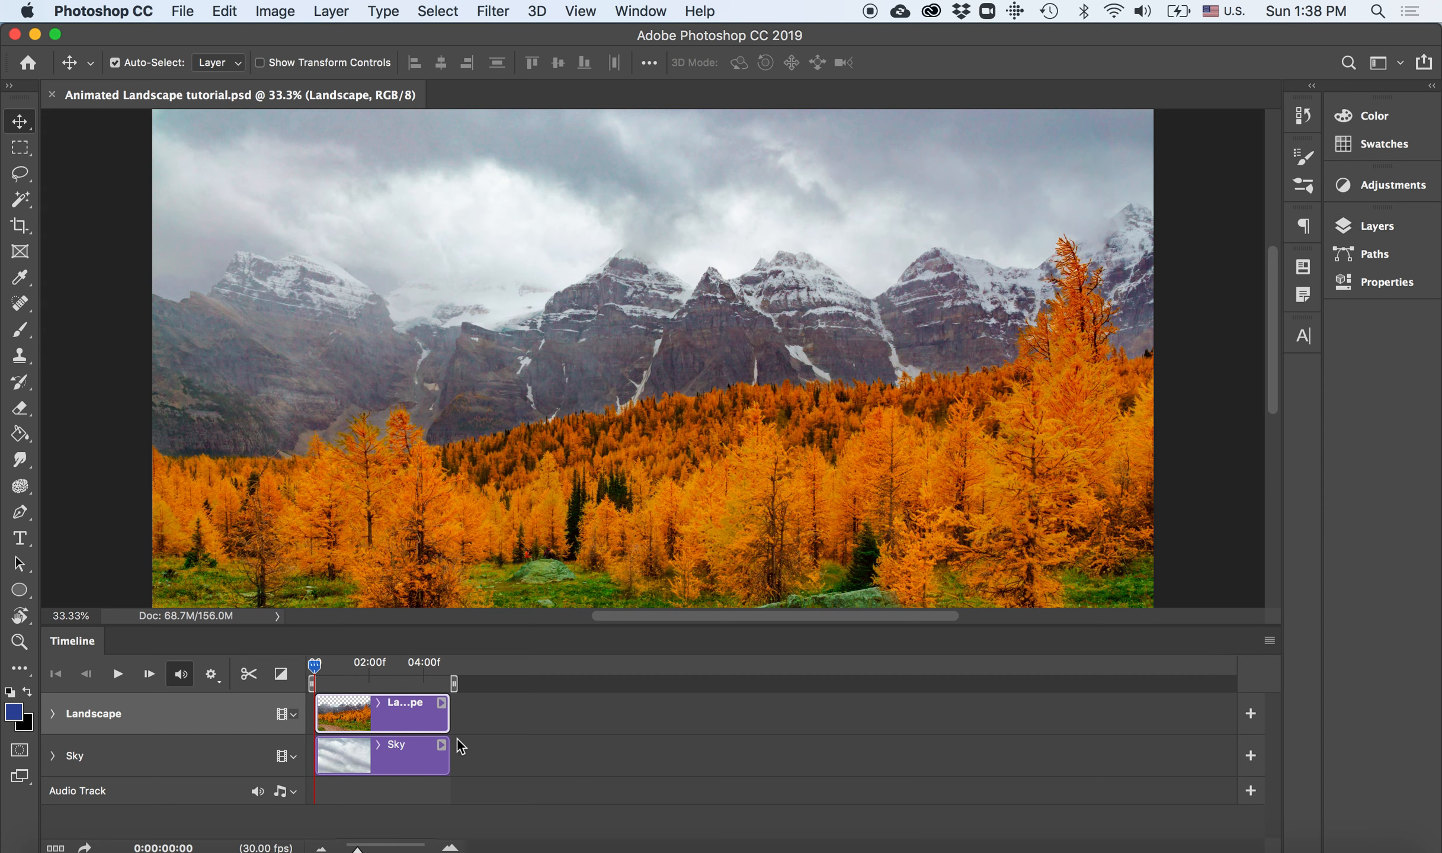
Step: Convert the Landscape layer to a smart object
left_click(53, 714)
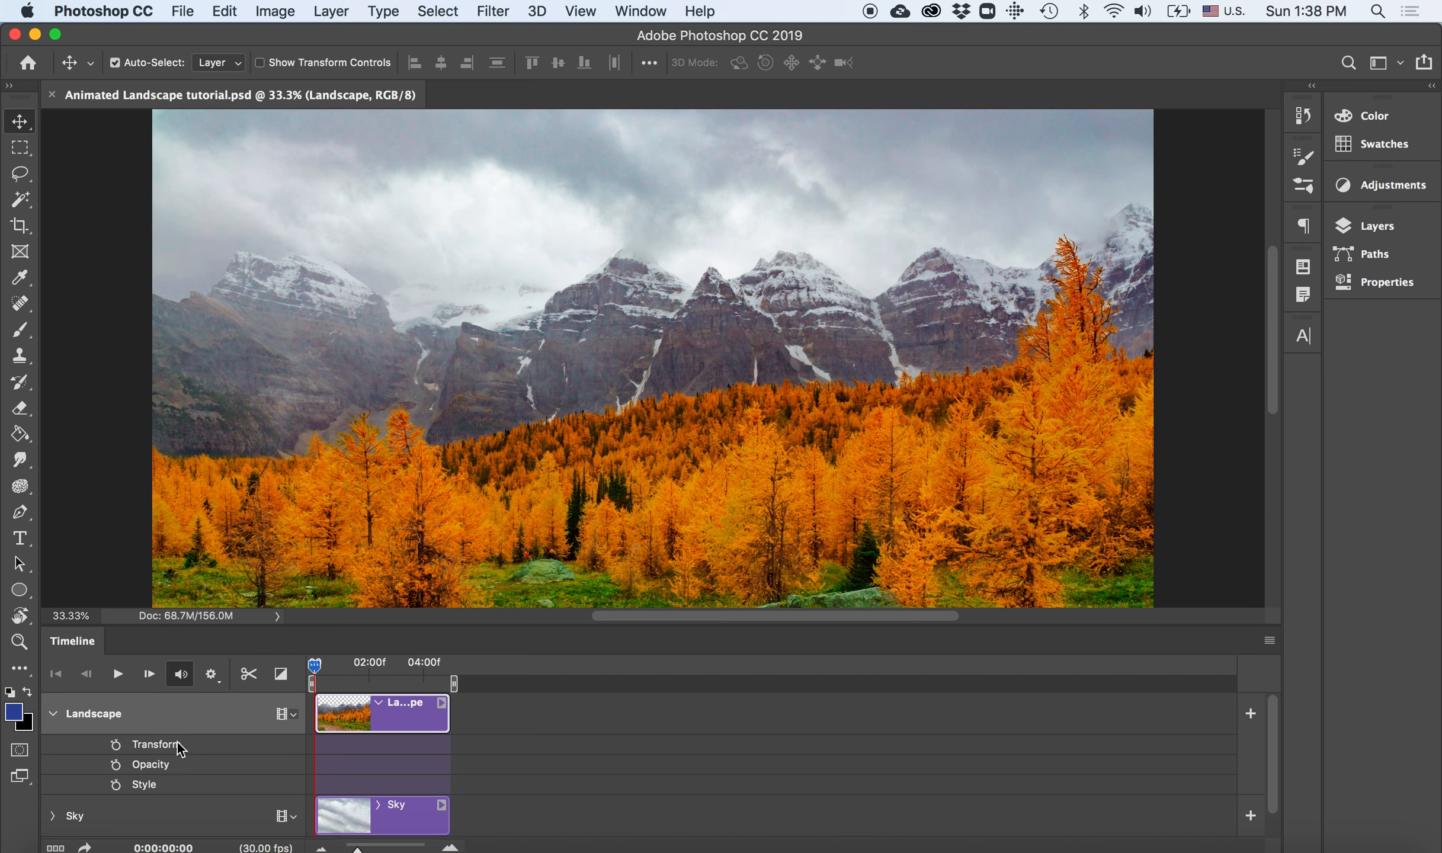
left_click(1387, 231)
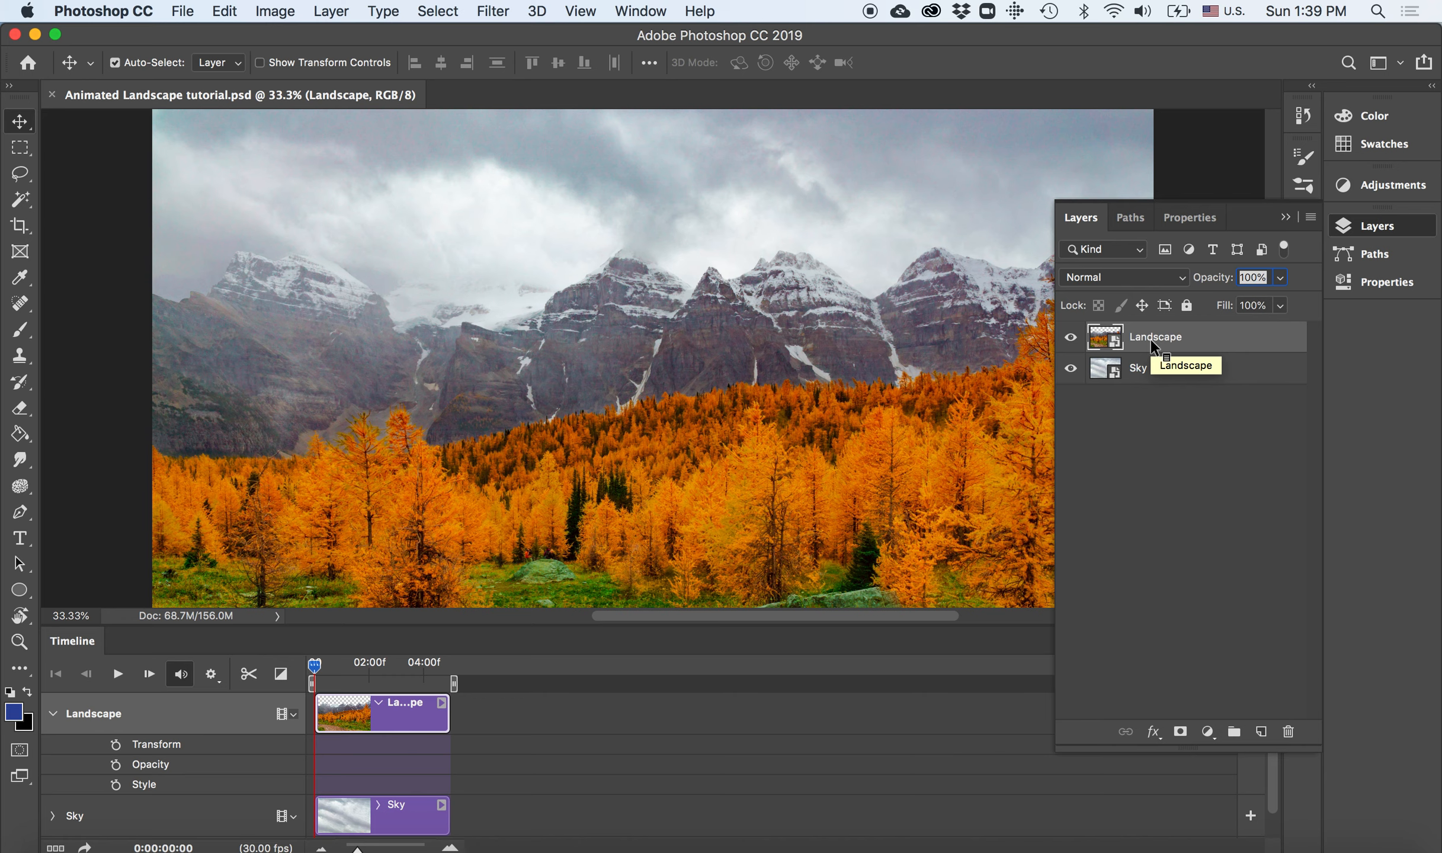
left_click(1153, 343, "ctrl")
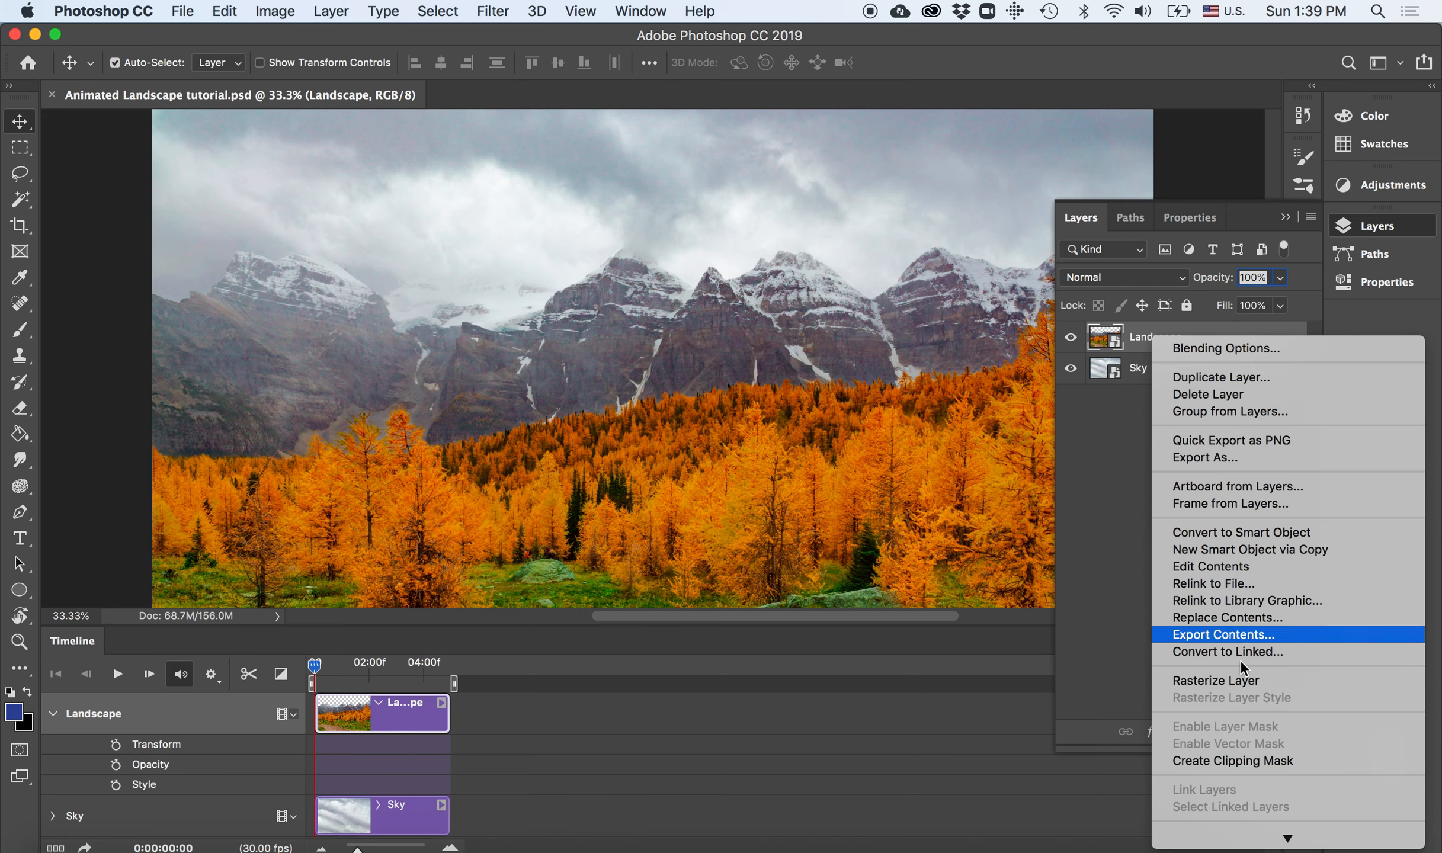
mouse_move(1234, 840)
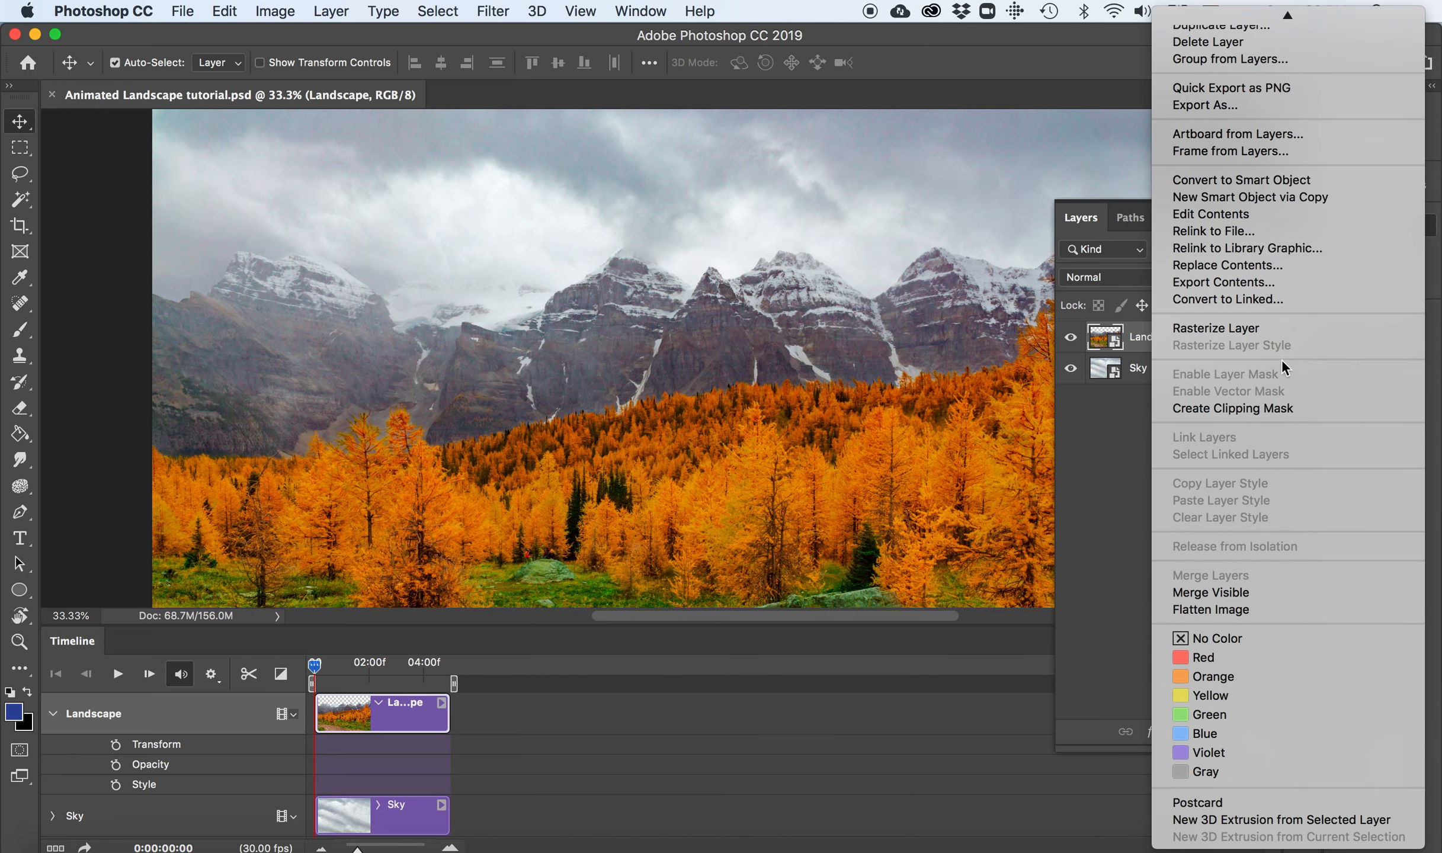
left_click(1290, 180)
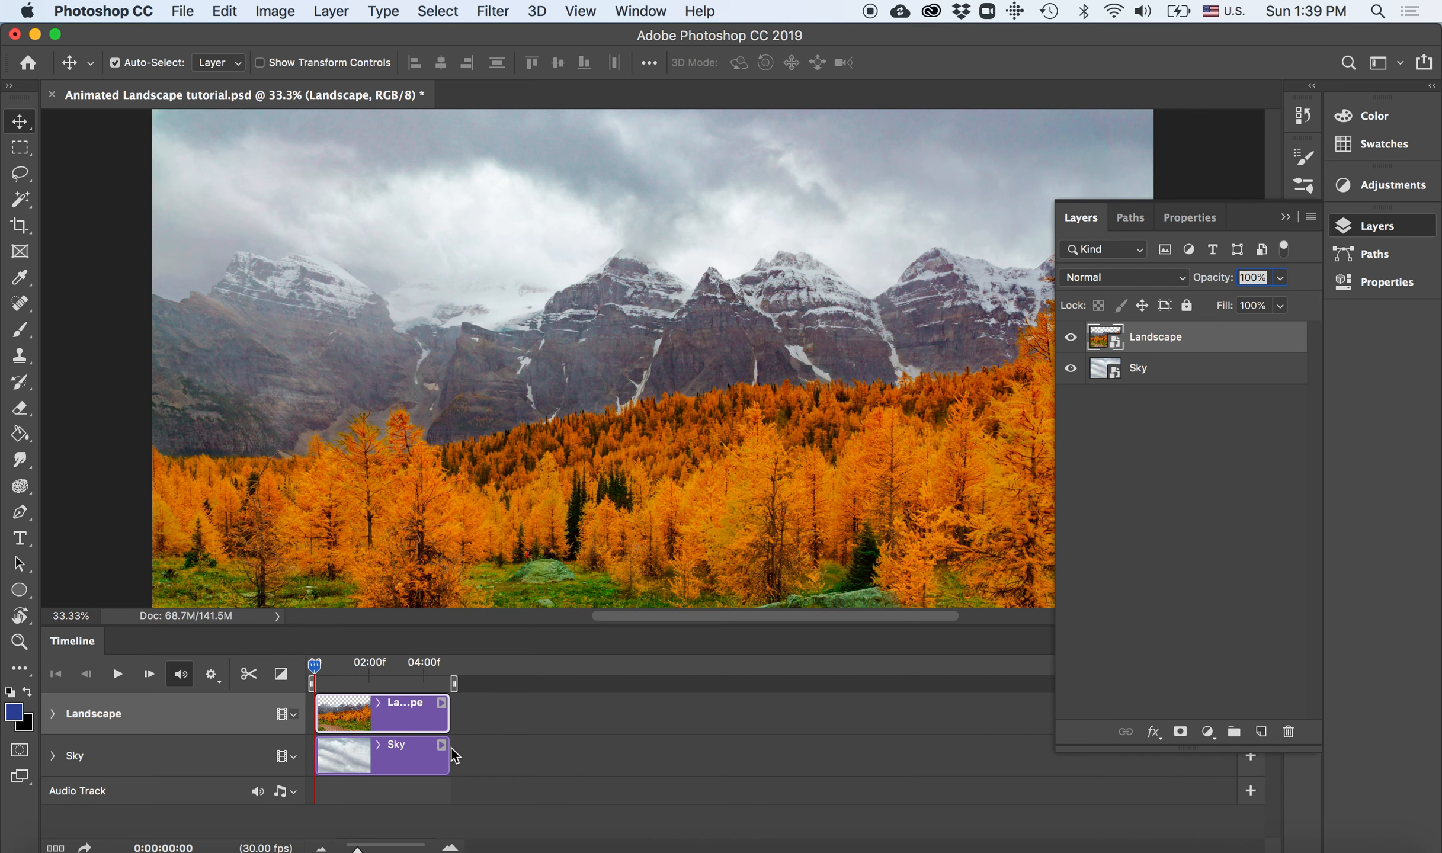
left_click(1286, 215)
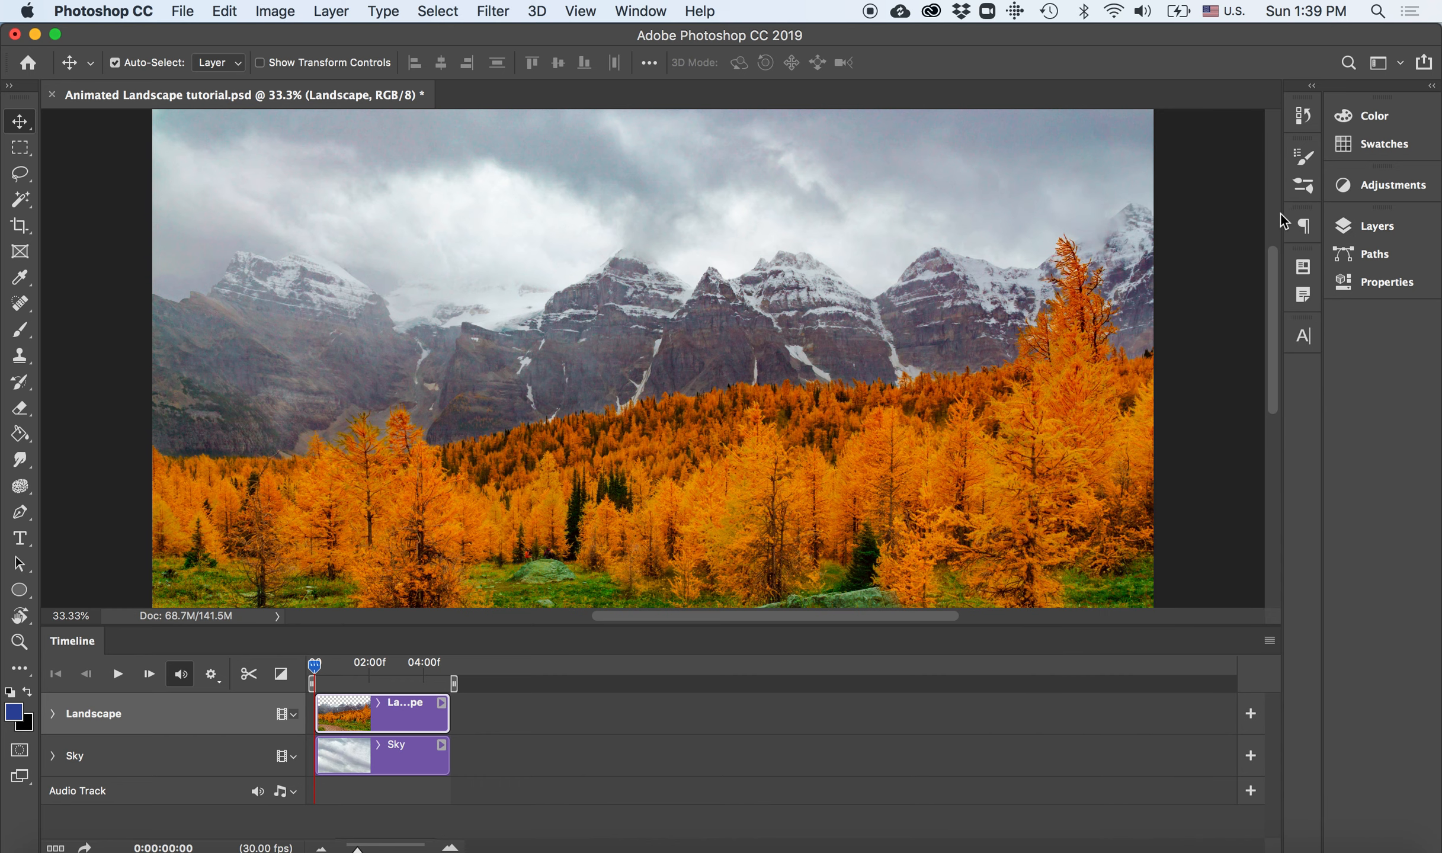
Step: Add a Transform keyframe to the Landscape track at the start of the timeline
left_click(52, 715)
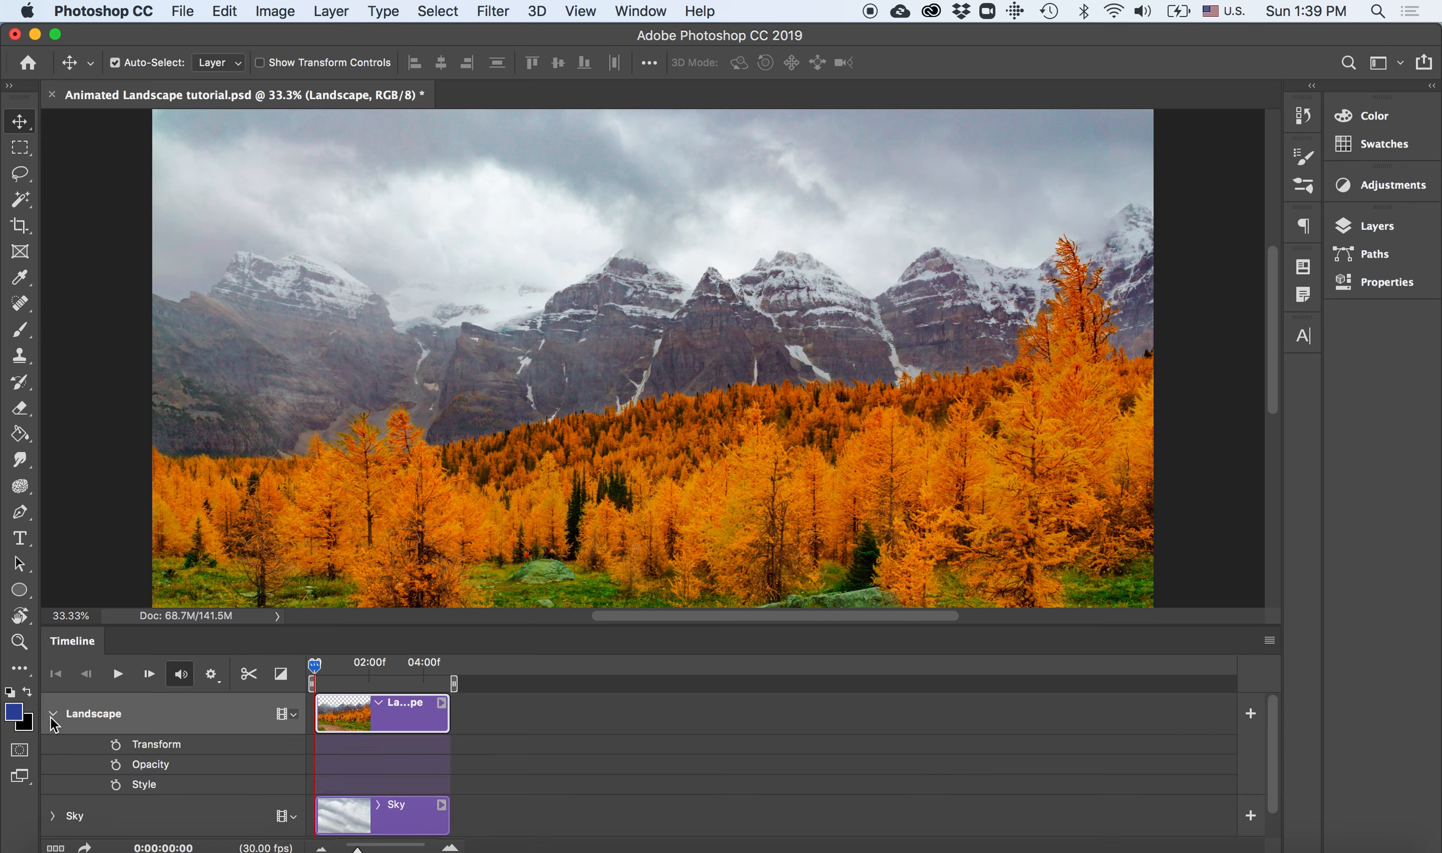
left_click(117, 746)
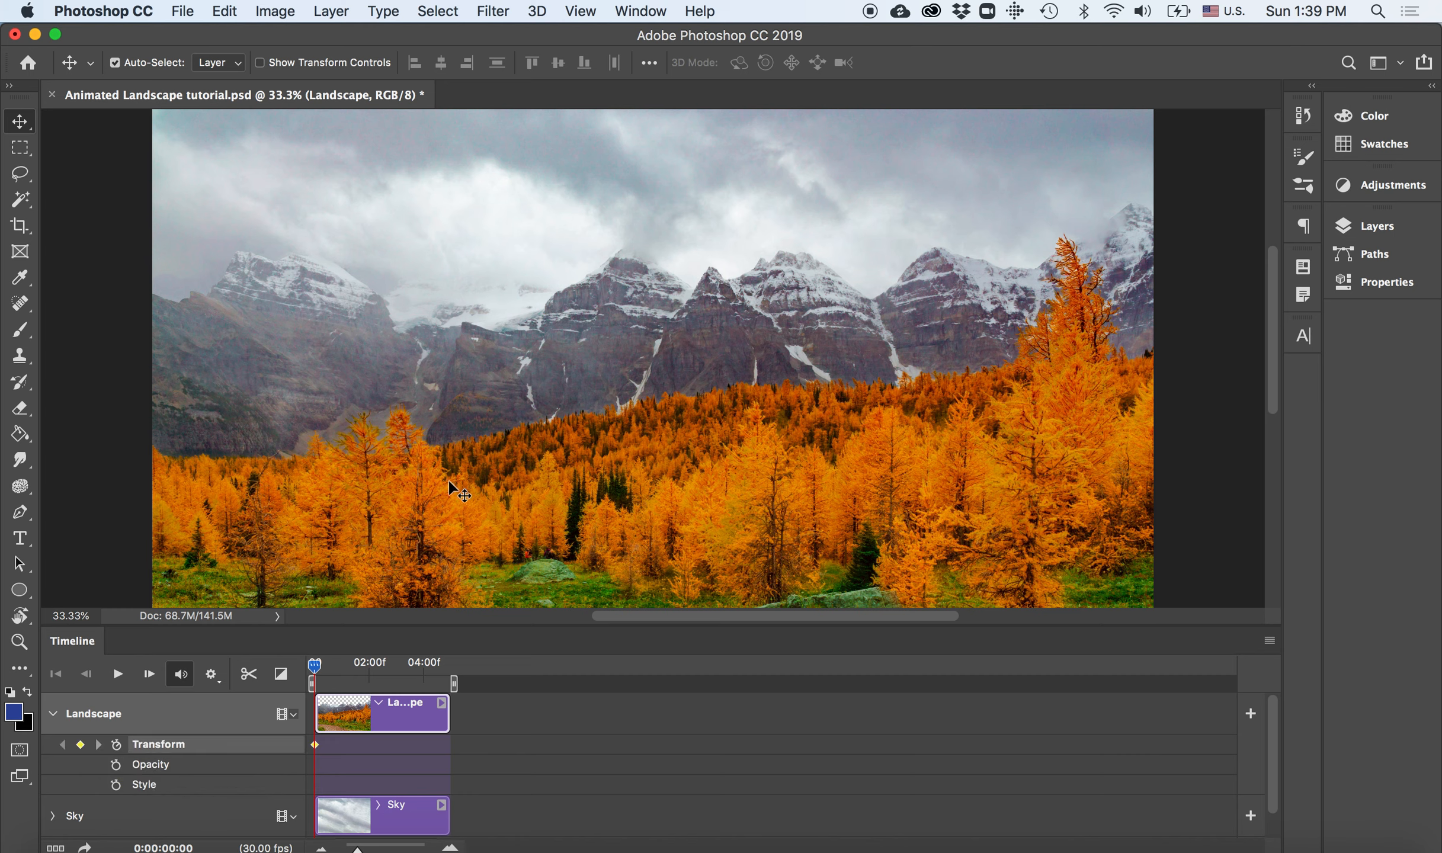
Step: Move the playhead to the last frame of the timeline, at 0:00:04:29
key("super+minus")
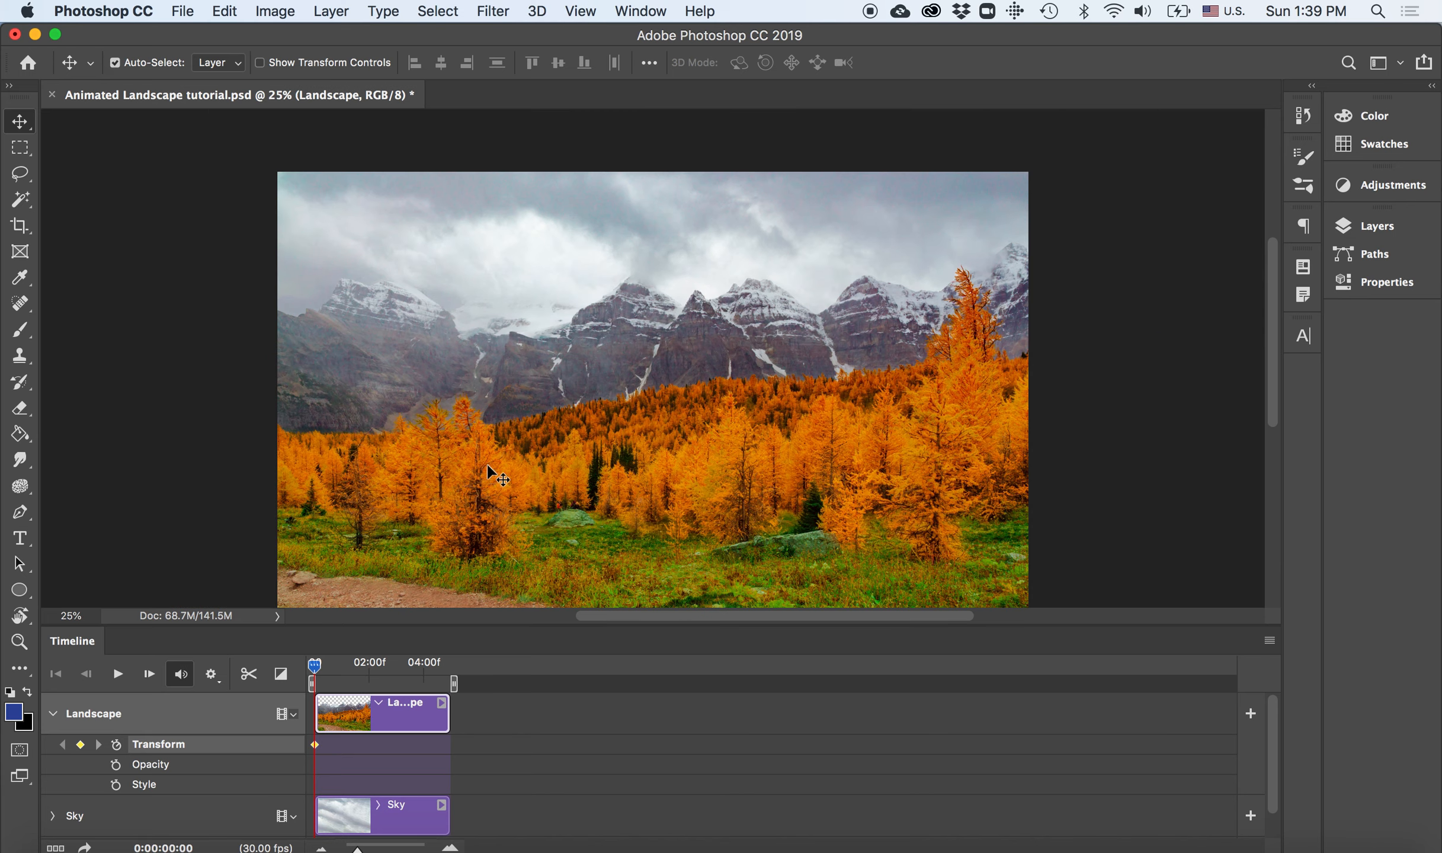
scroll(529, 431, "down", 3)
key("super+minus")
key("super+minus")
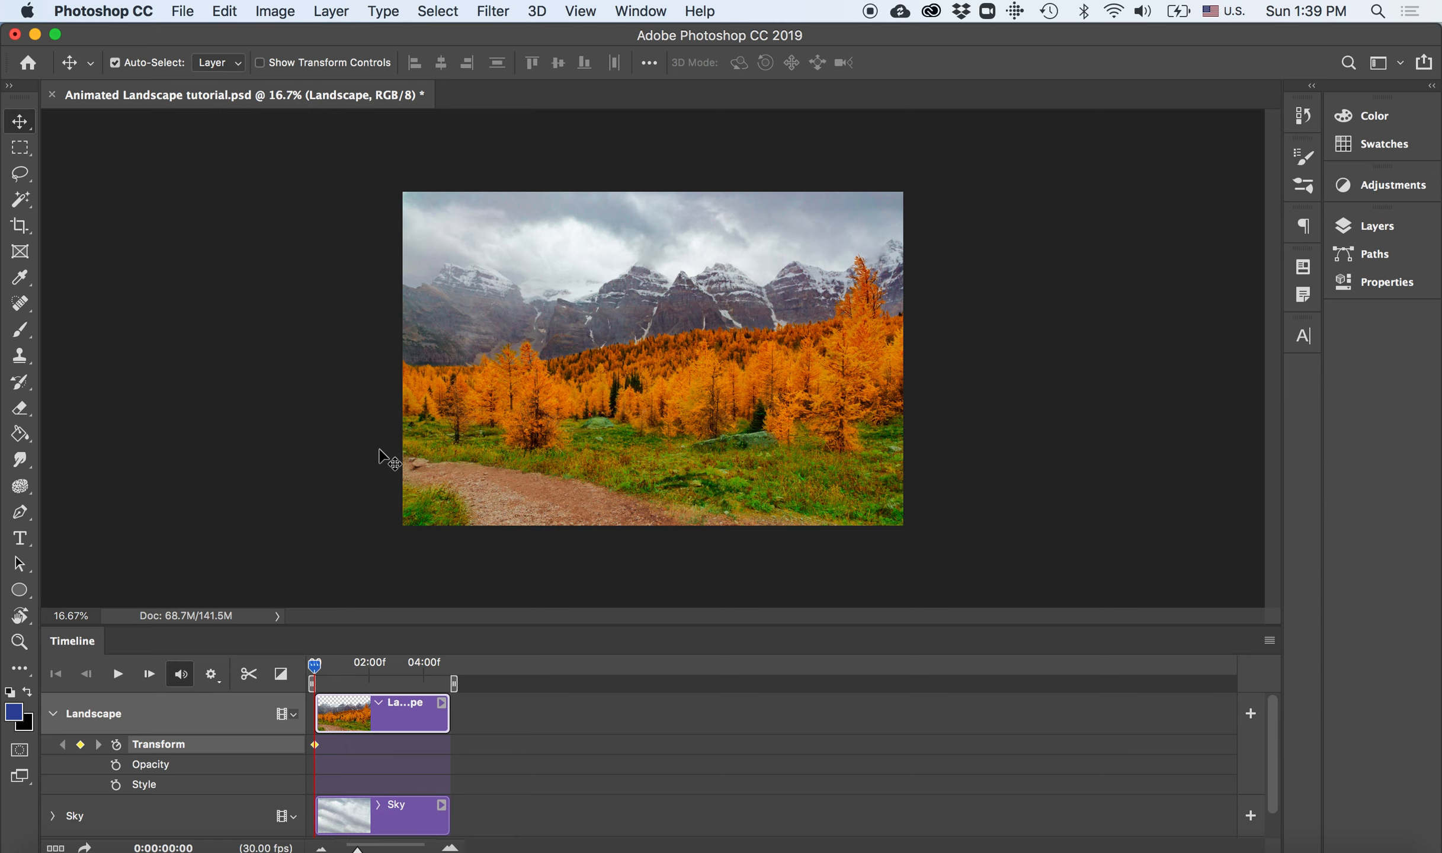
left_click_drag(315, 666, 462, 673)
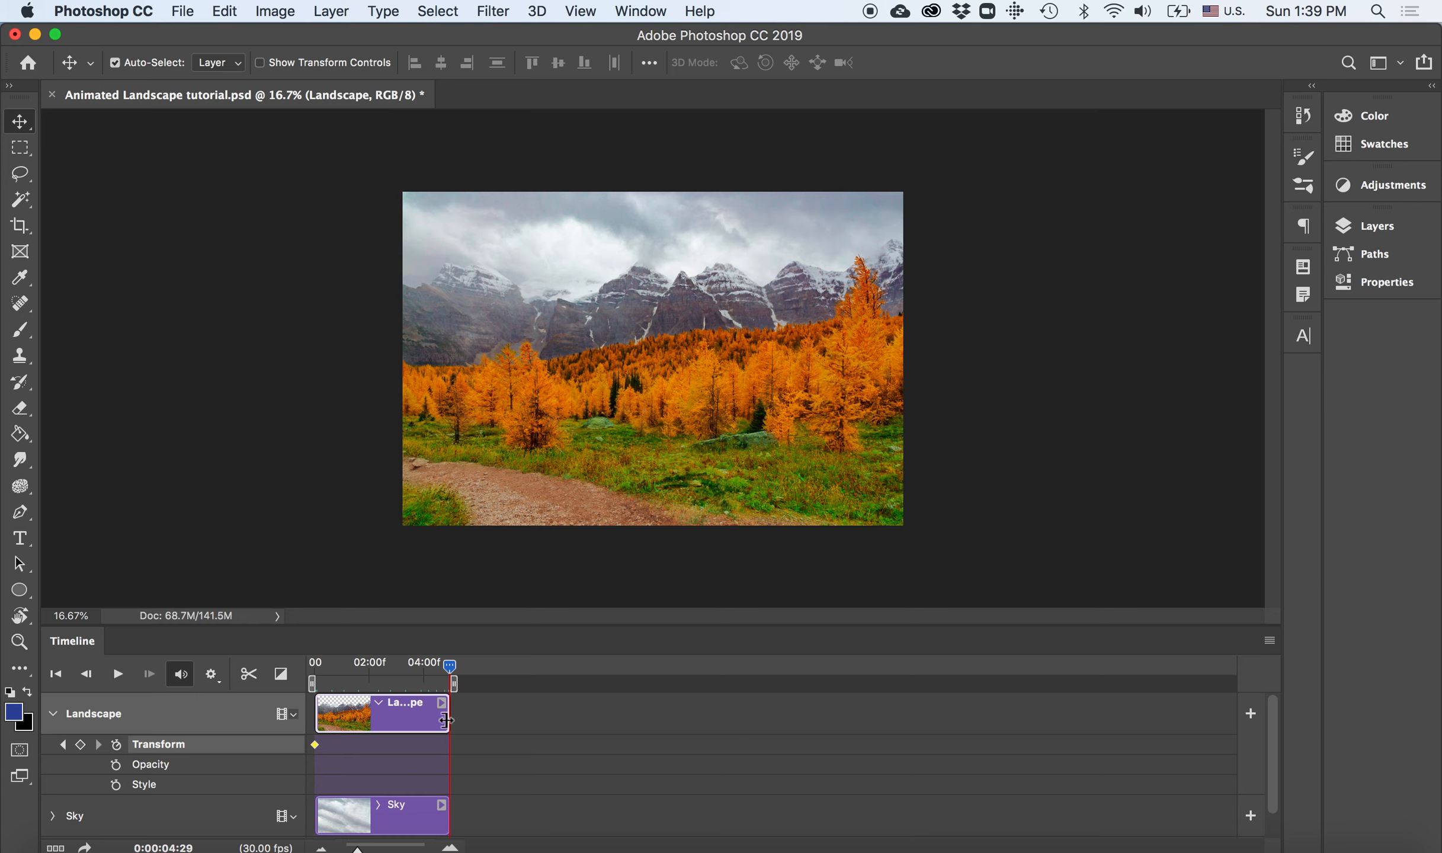
left_click_drag(449, 723, 687, 726)
key("super+z")
key("super+equal")
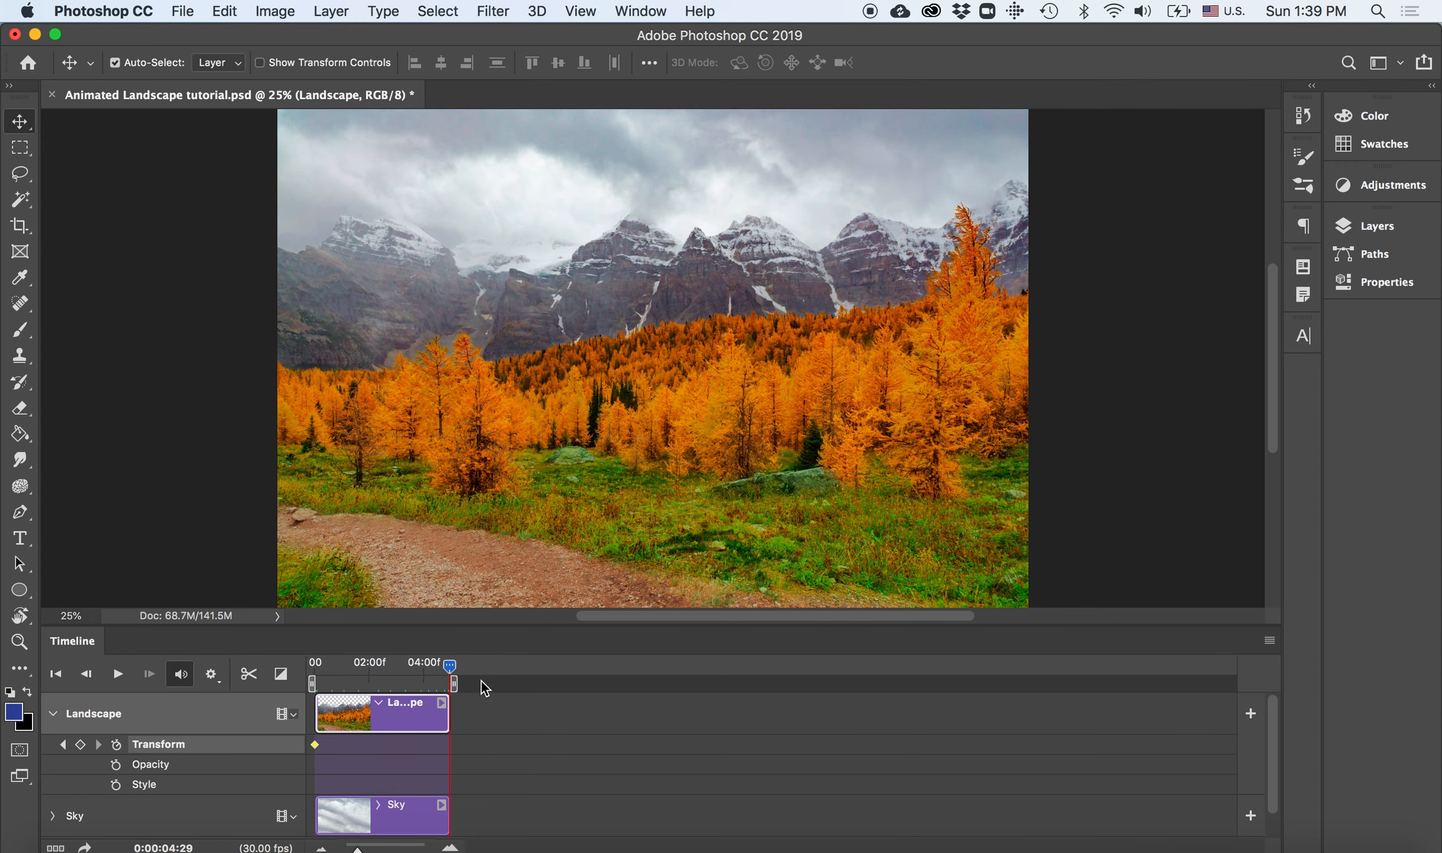
key("super+minus")
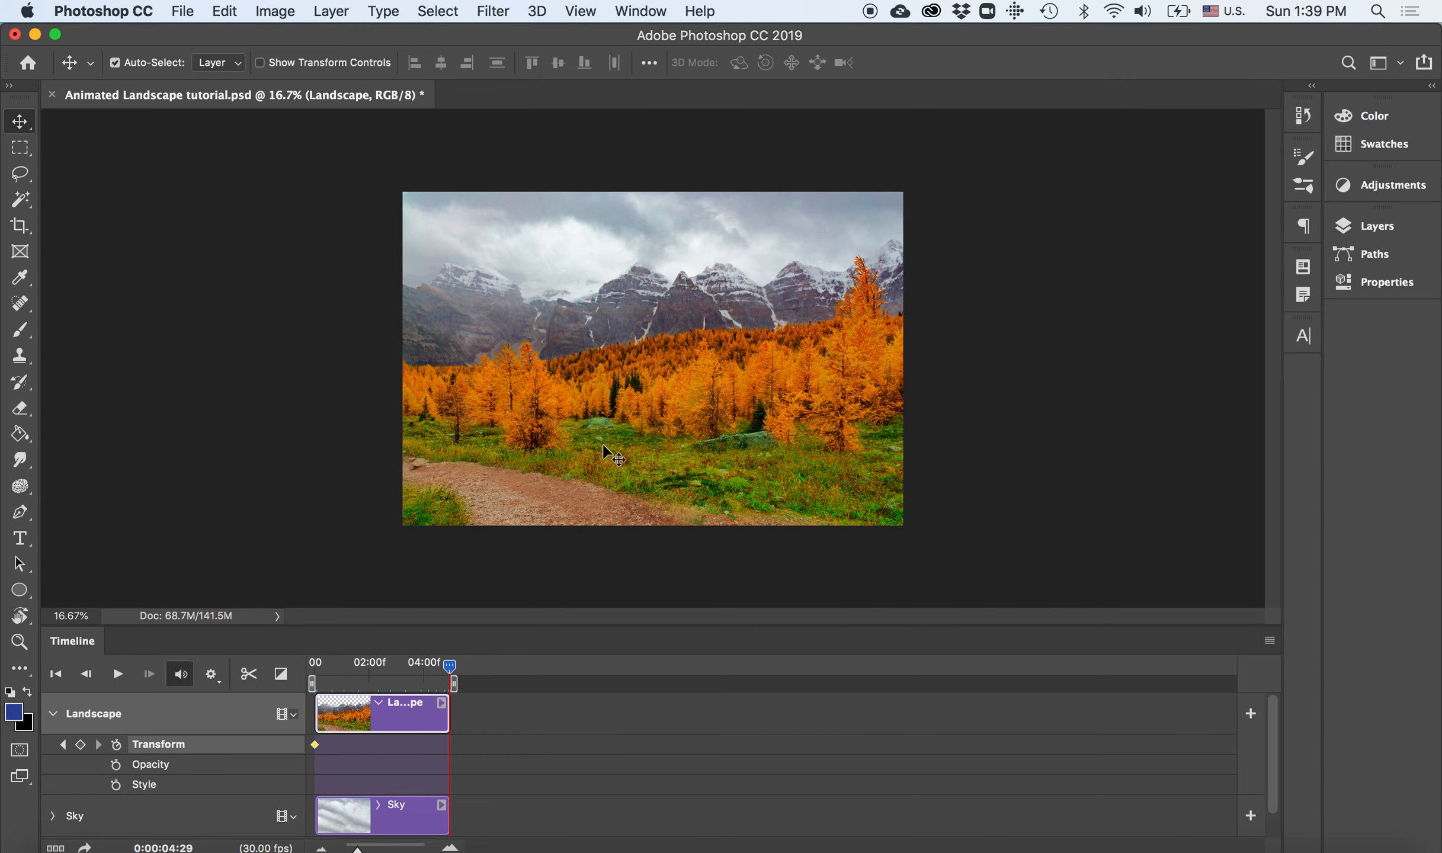
Step: Scale the Landscape layer up proportionally to about 114% at the last frame, extending it past the canvas's left, right and bottom edges
right_click(627, 432)
left_click(680, 438)
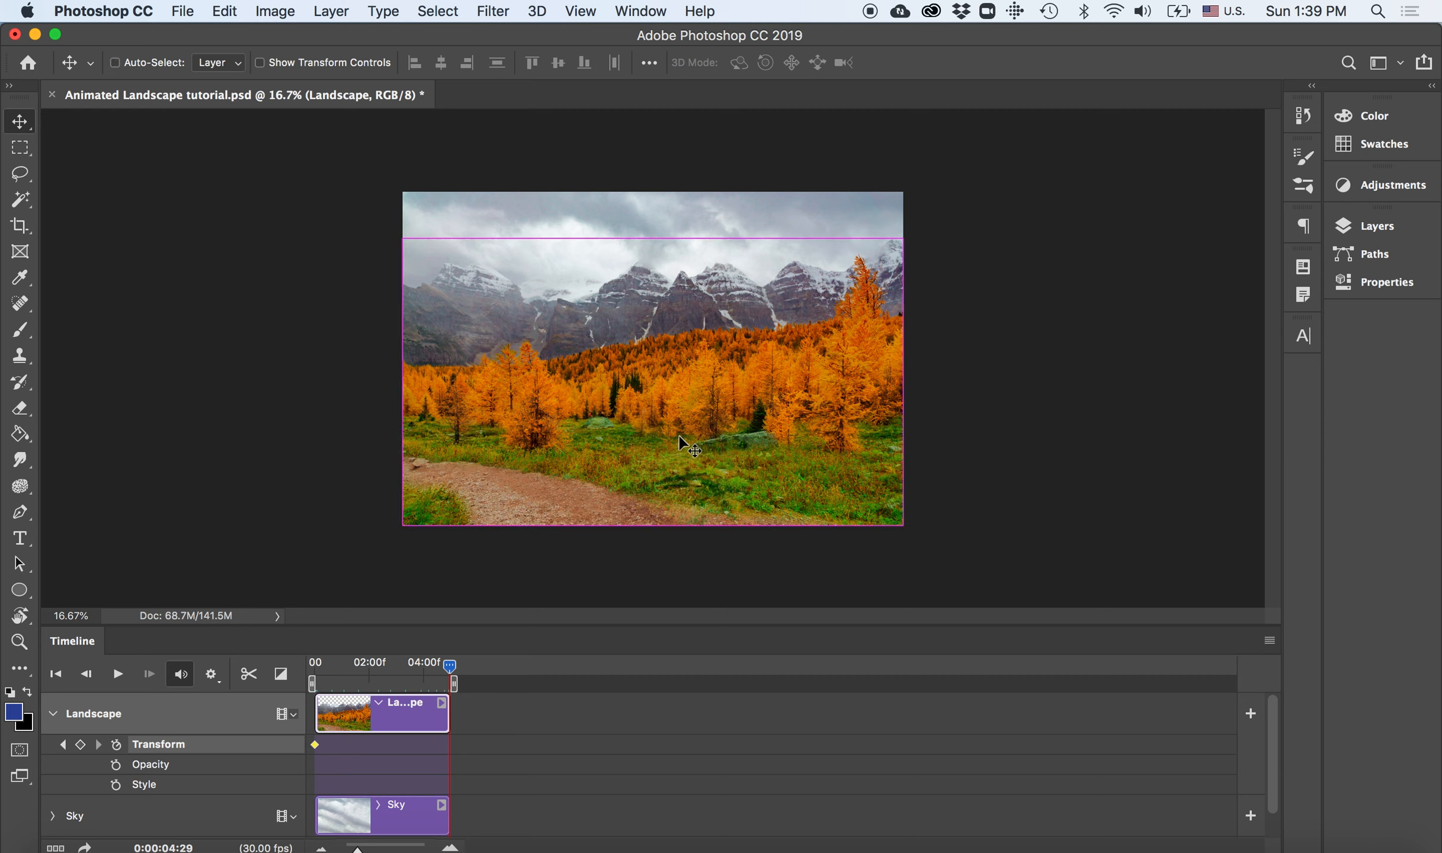
key("super+t")
left_click_drag(409, 530, 387, 557)
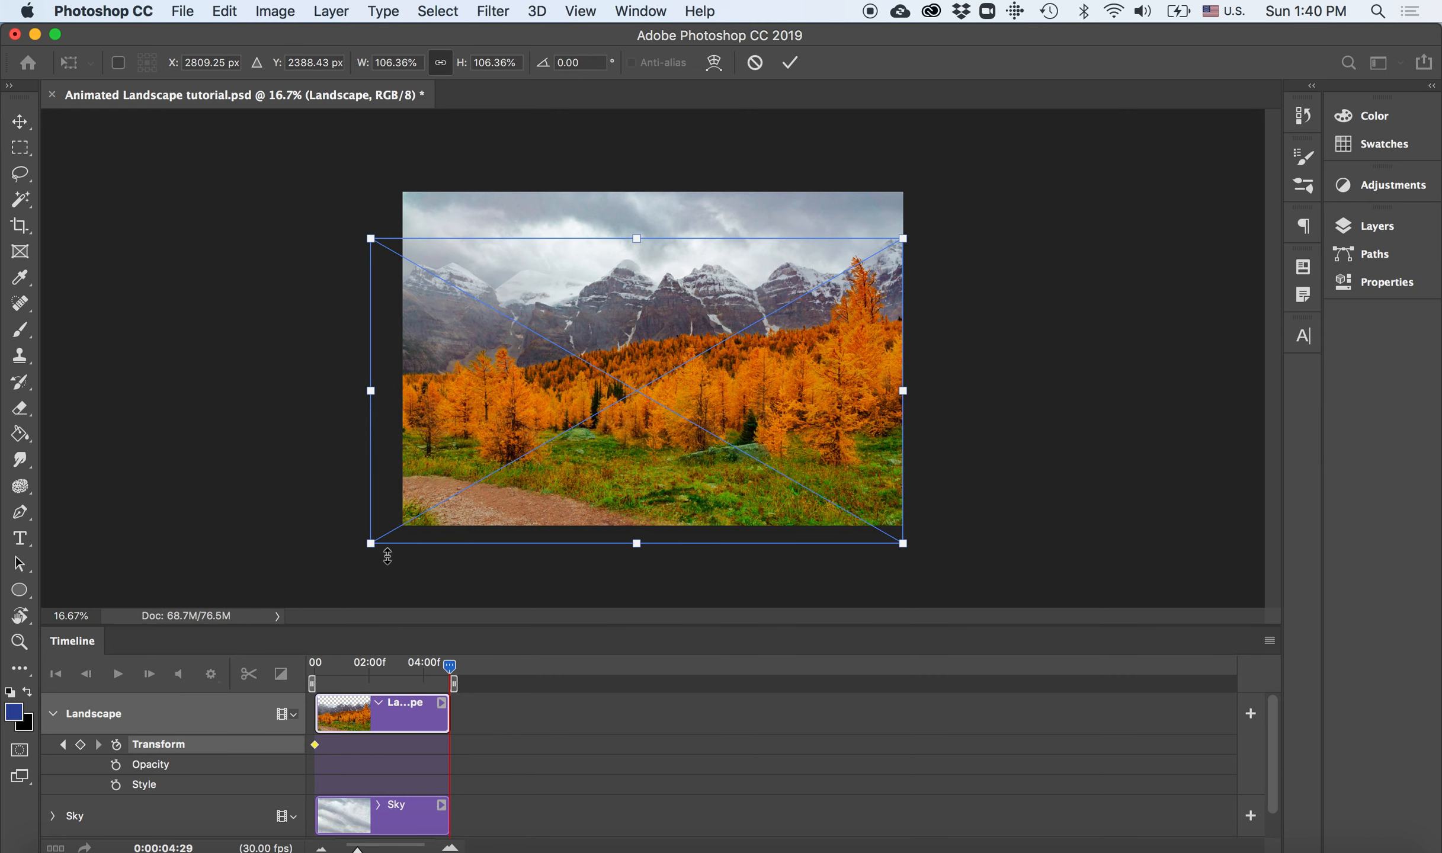
left_click_drag(910, 549, 947, 561)
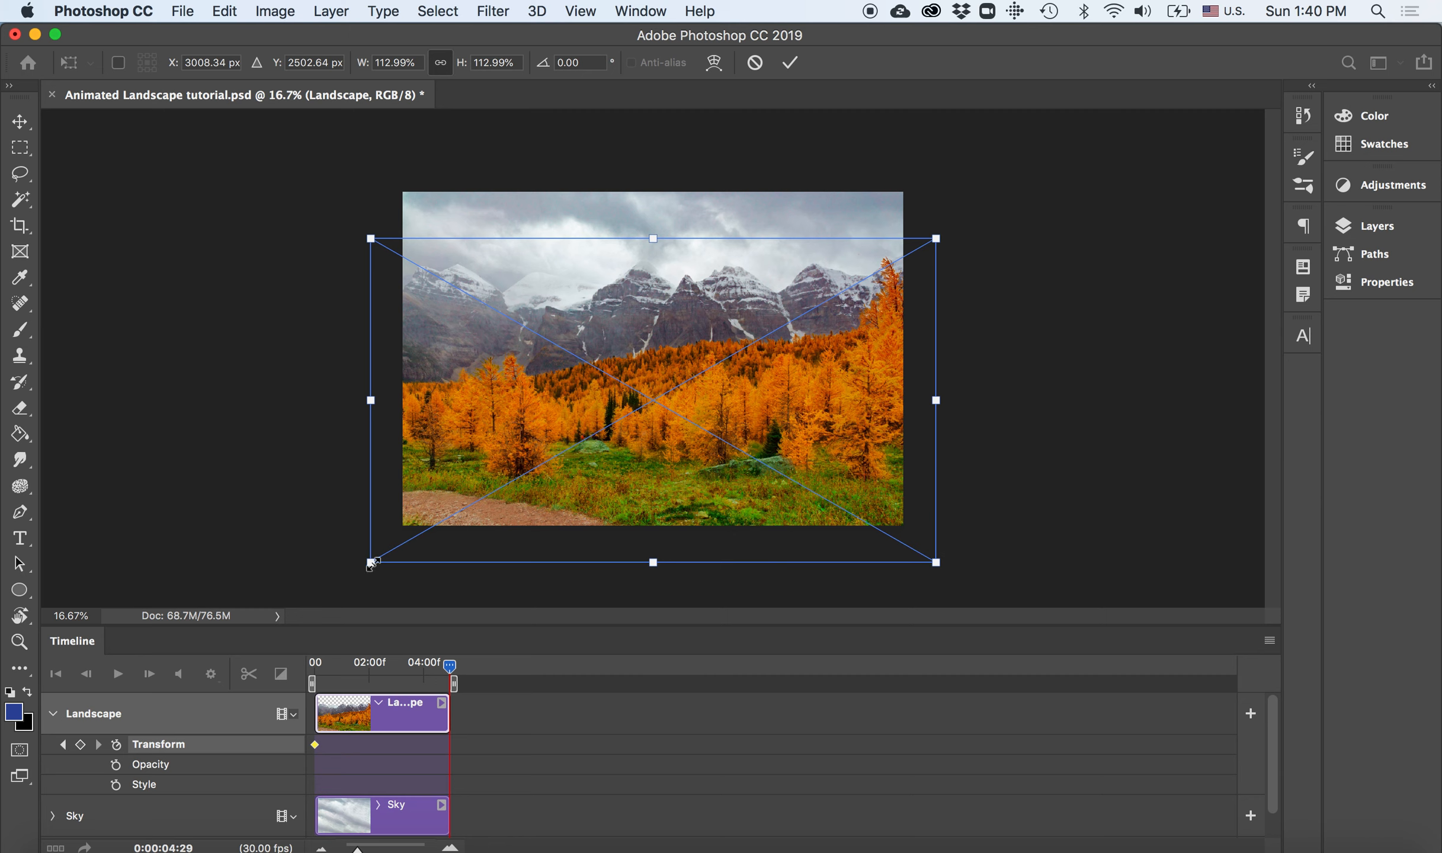
left_click_drag(370, 568, 364, 571)
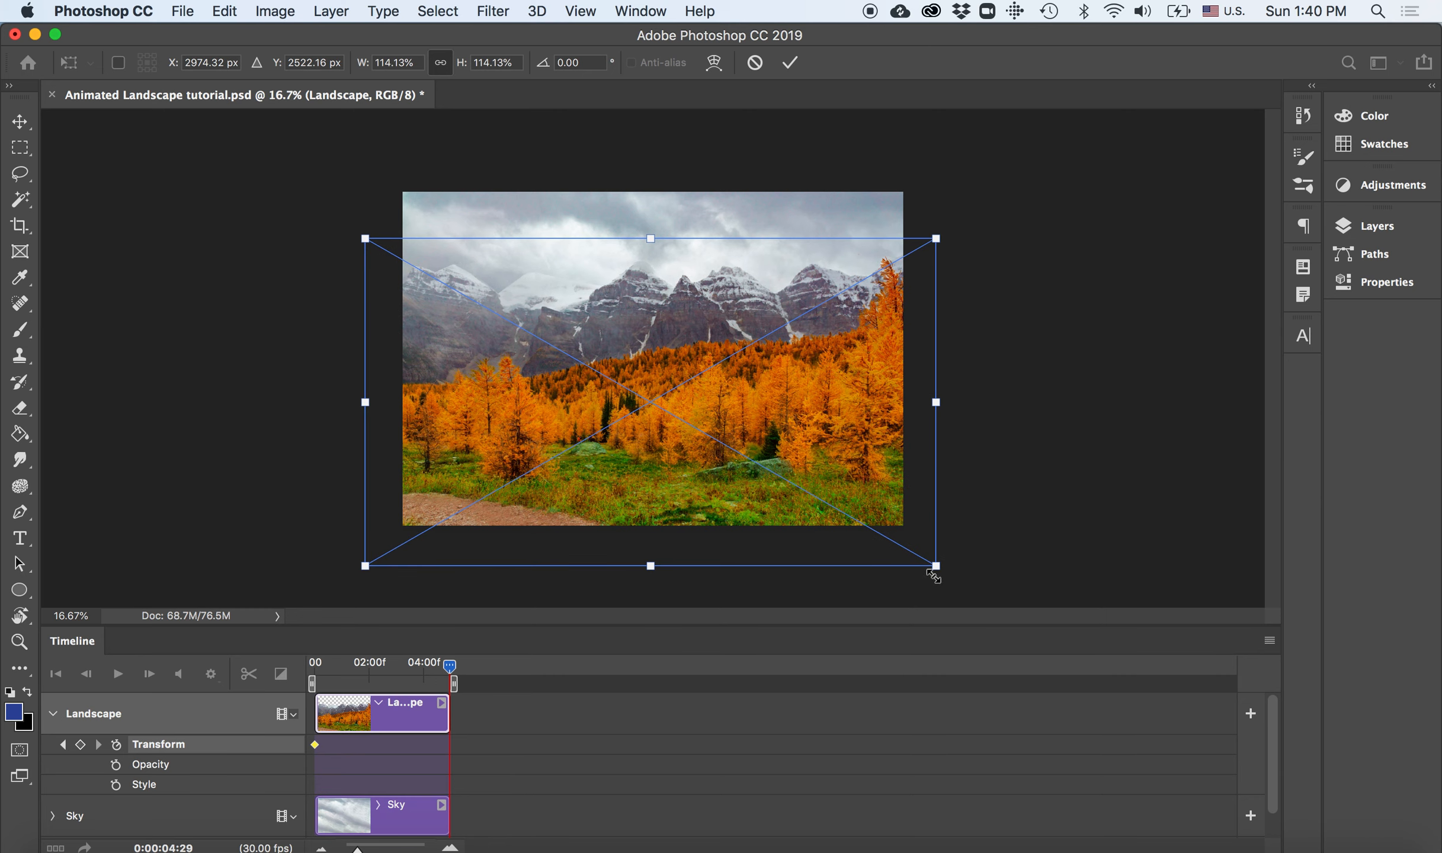
left_click_drag(937, 567, 941, 570)
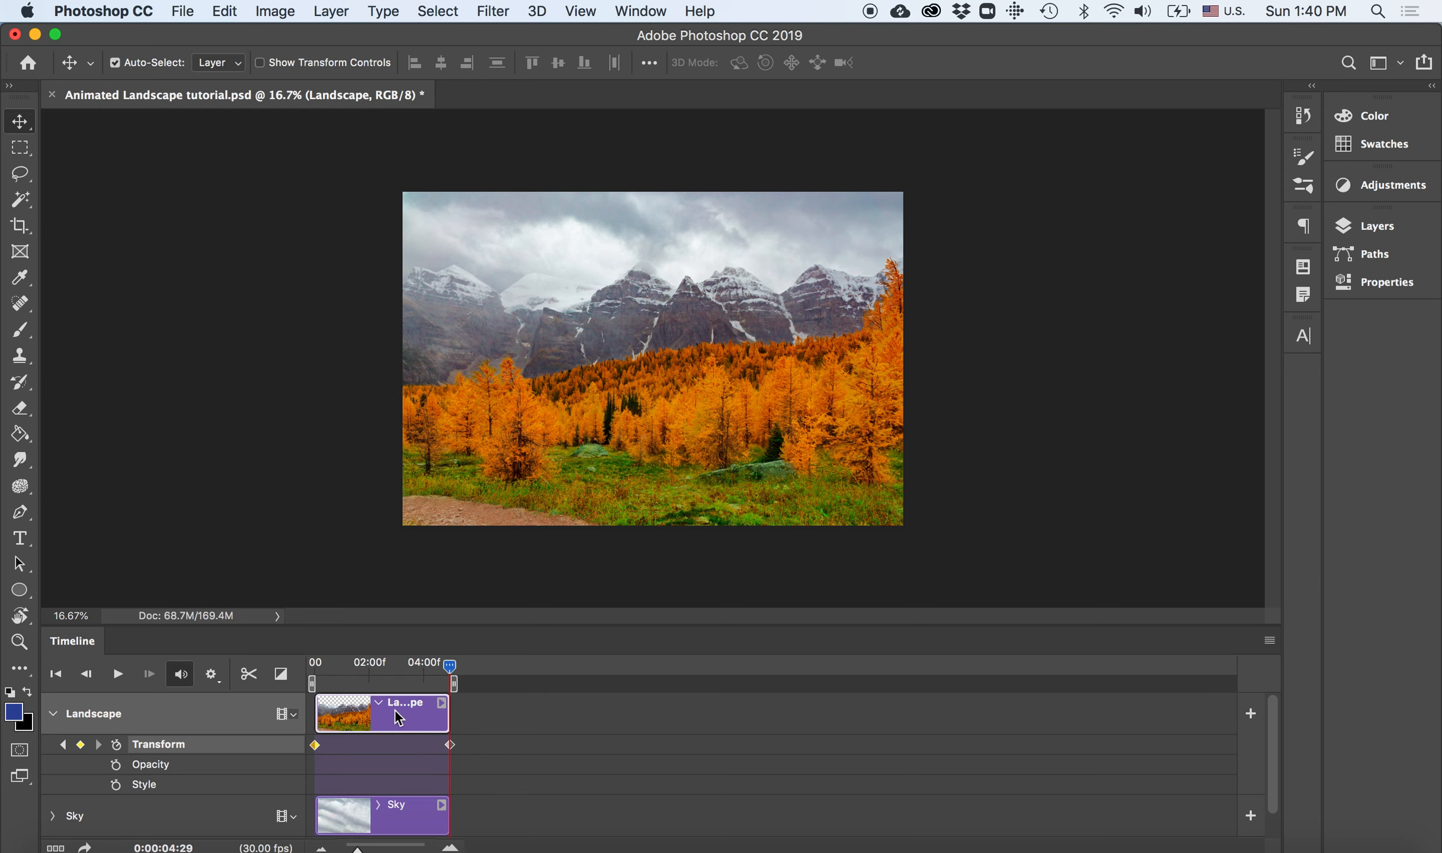
Step: Play back the Landscape zoom animation
key("space")
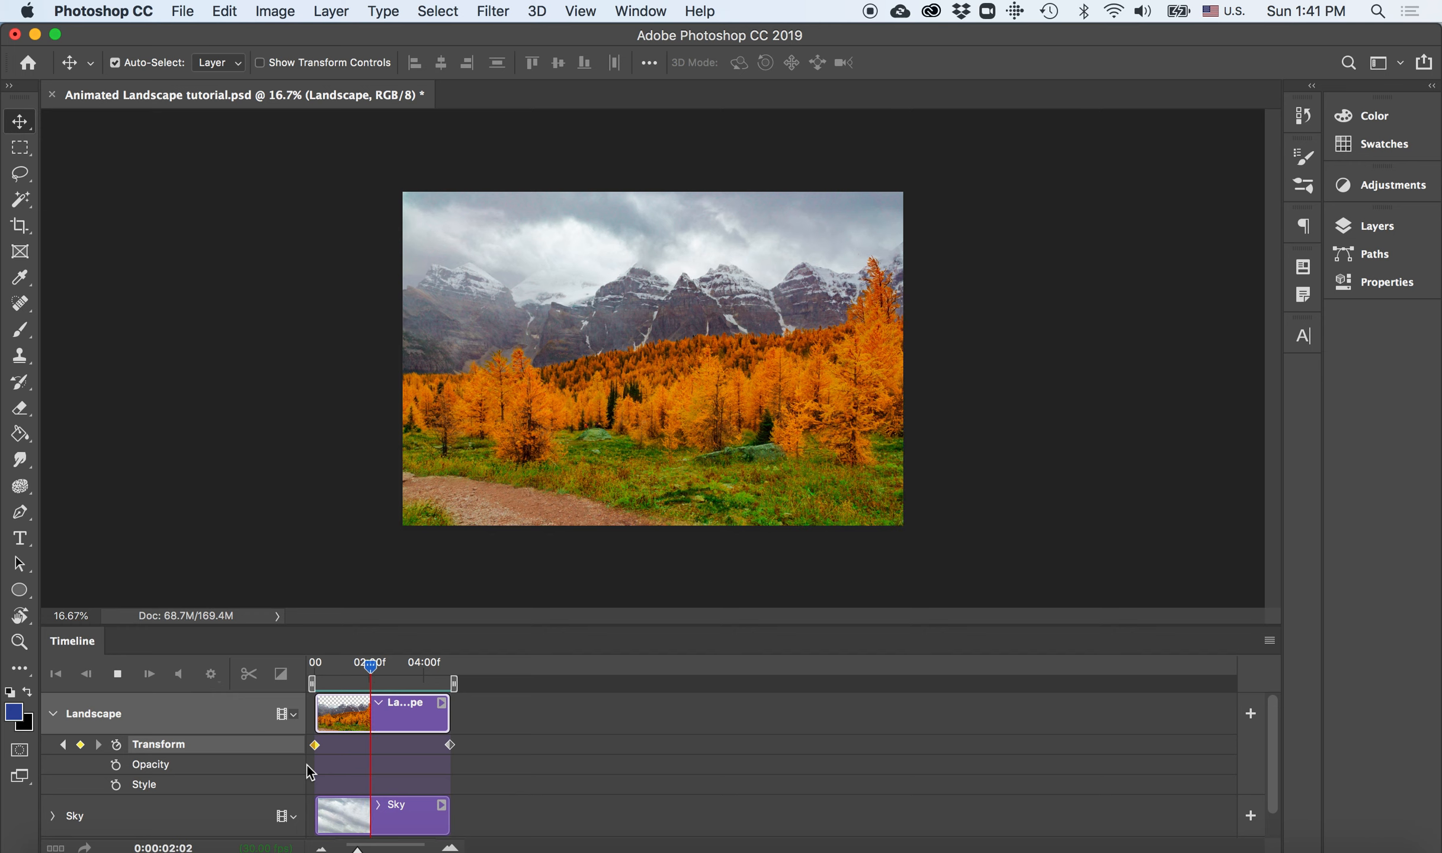
key("space")
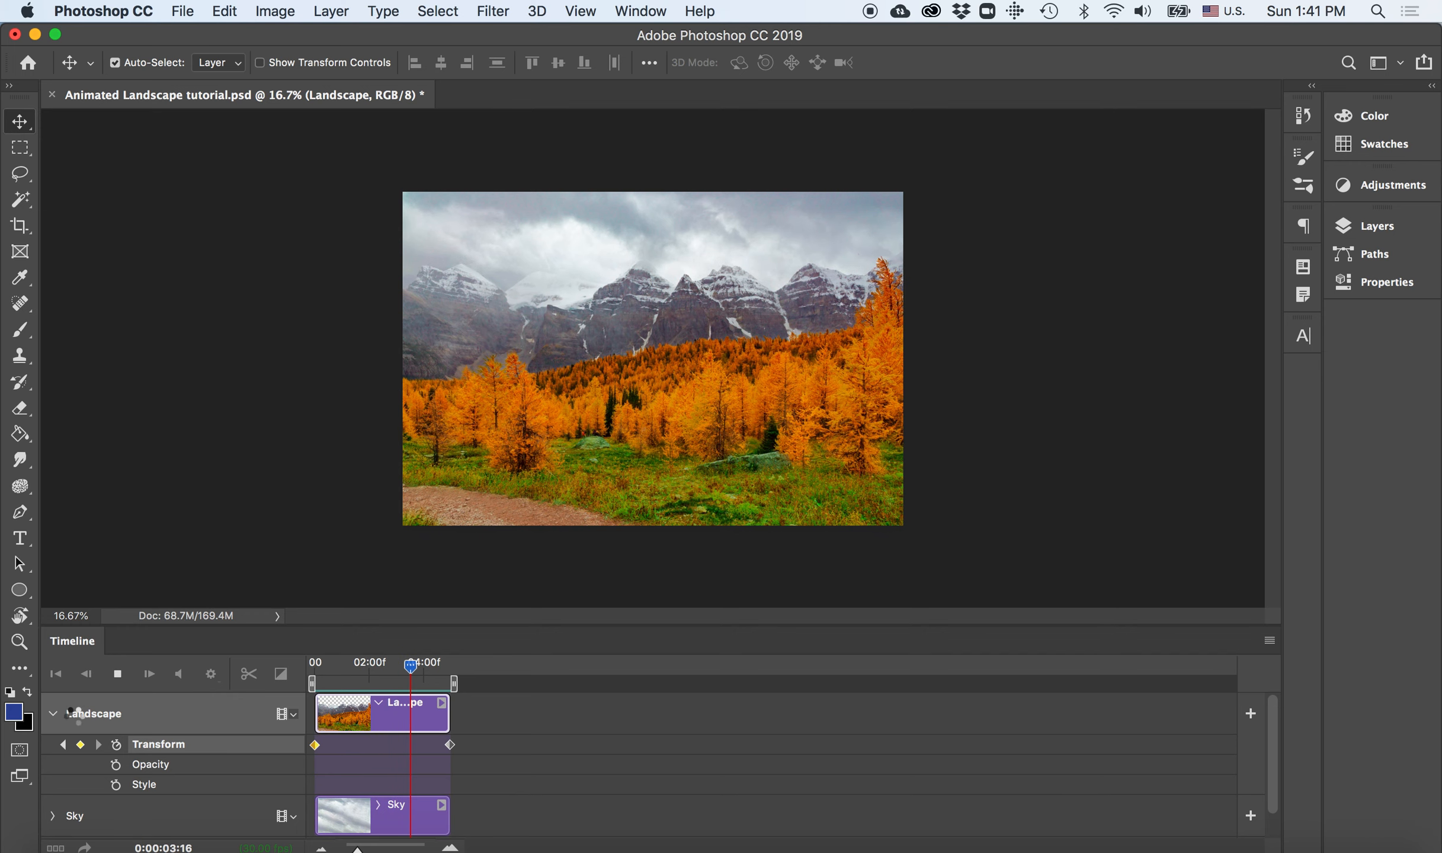
Step: Collapse the Landscape track and add a Transform keyframe to the Sky track at the start of the timeline
left_click(53, 713)
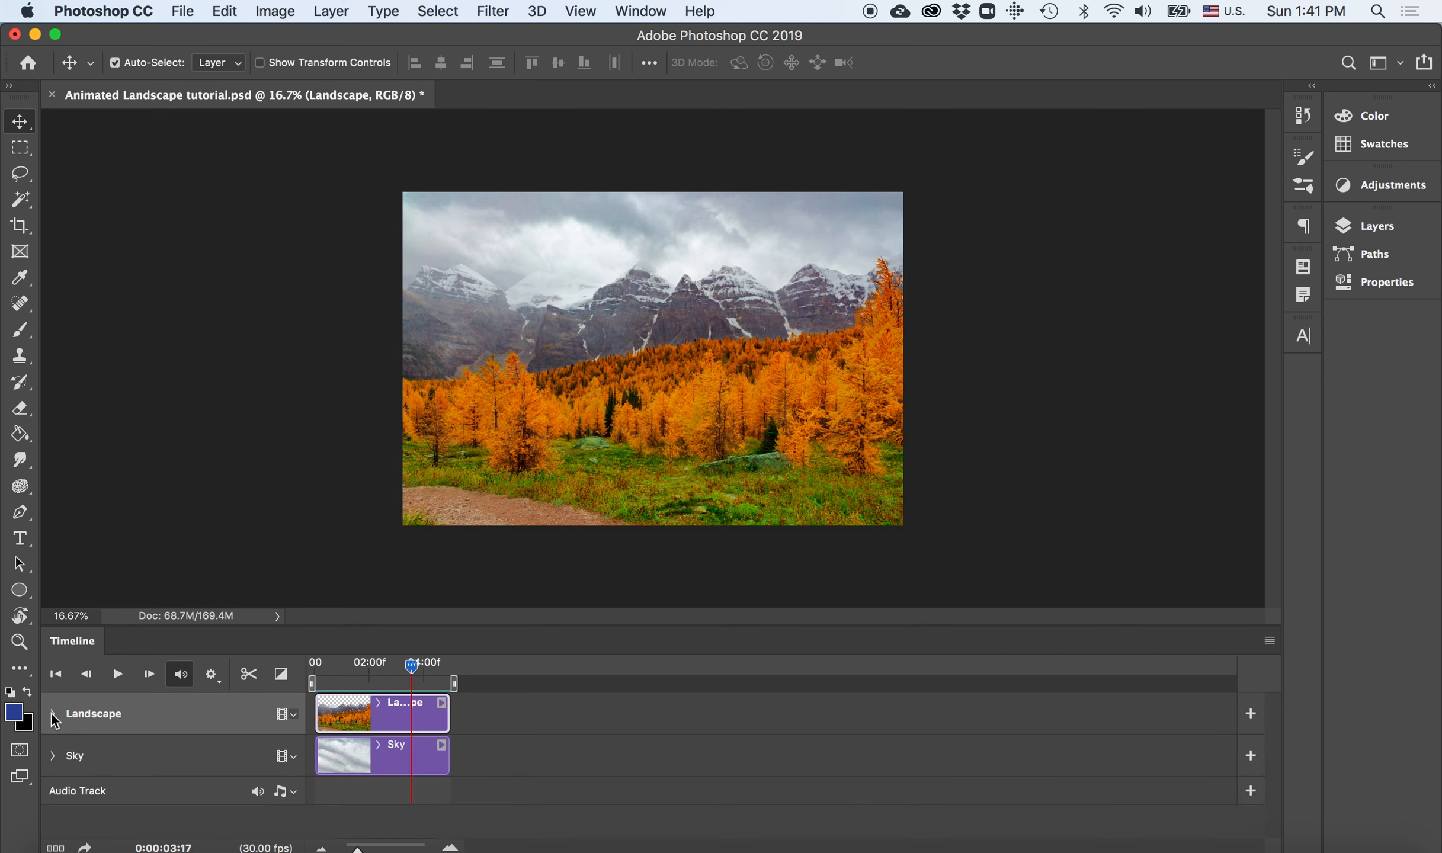
left_click(53, 756)
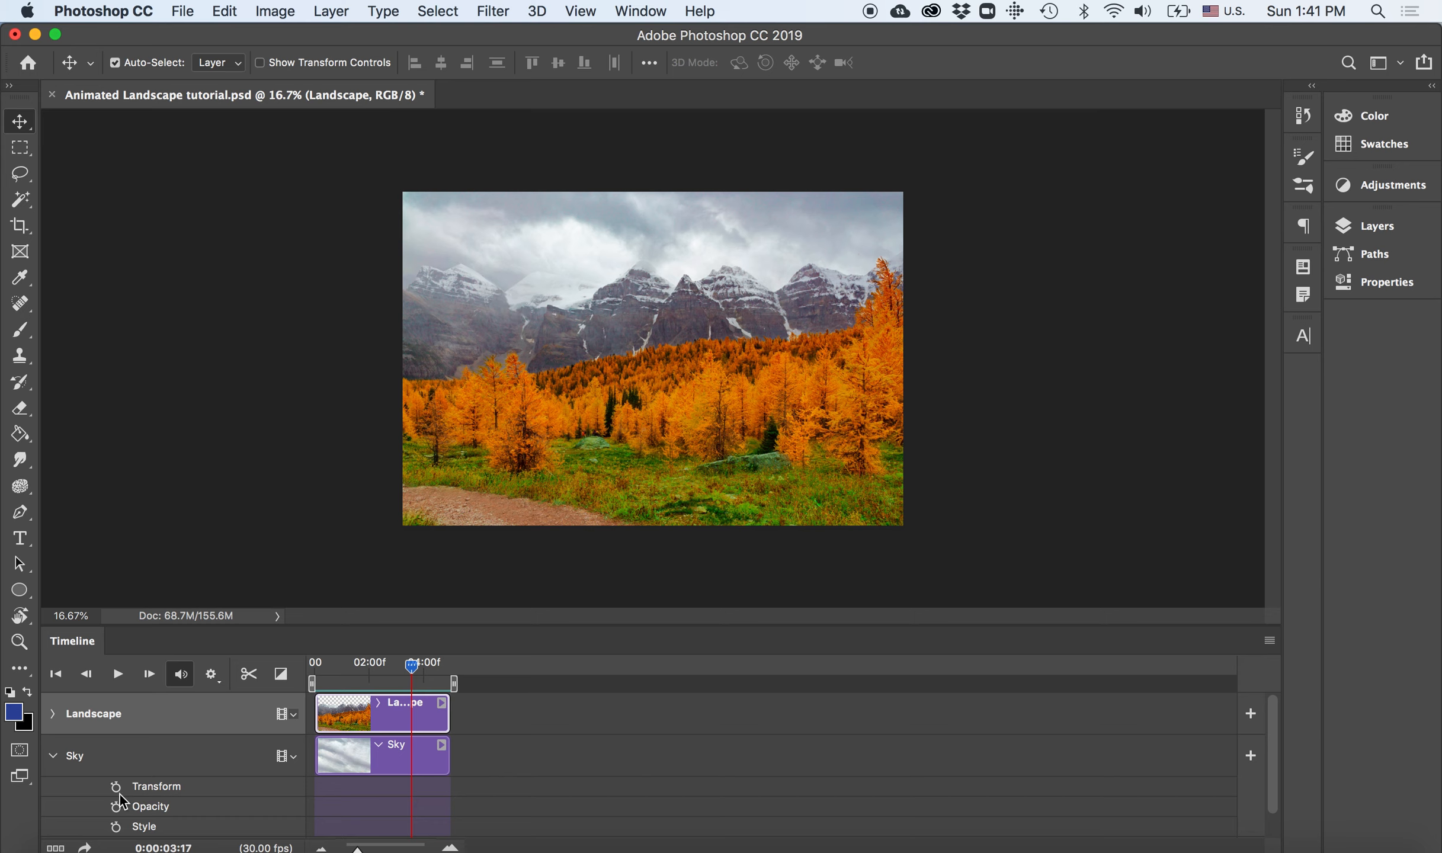
left_click_drag(416, 666, 302, 669)
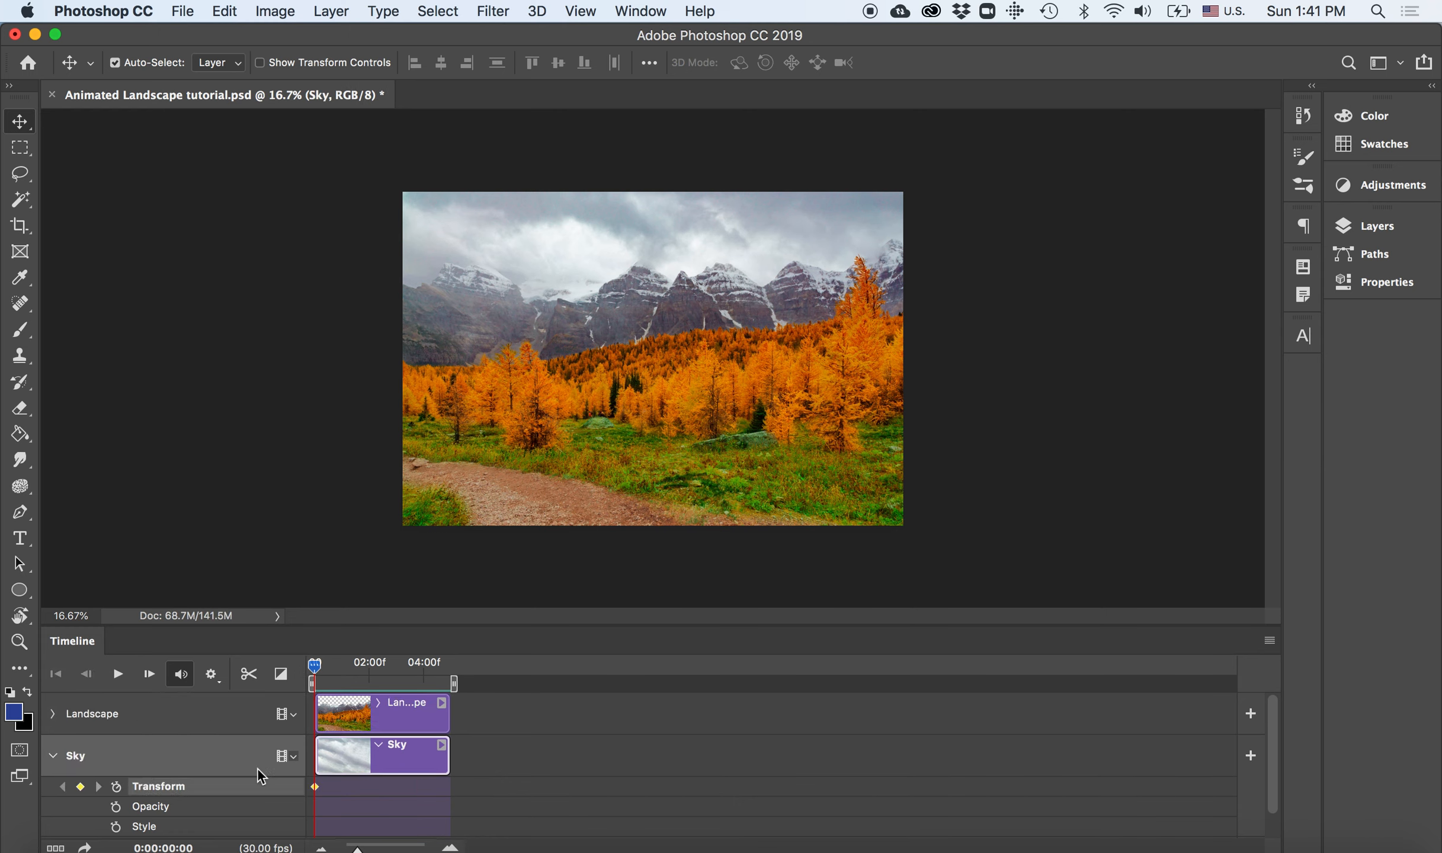
key("super+t")
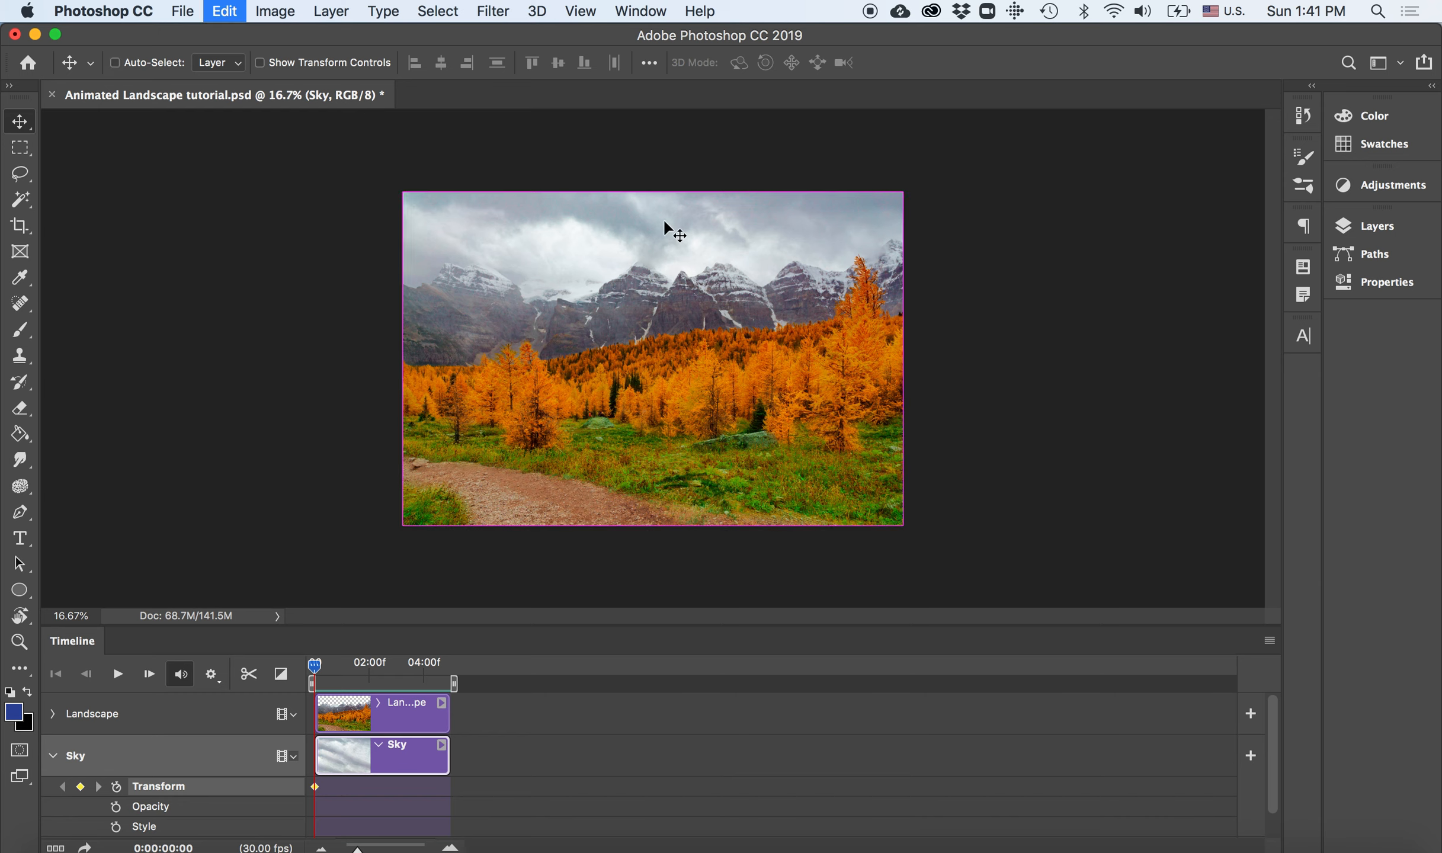
left_click_drag(662, 254, 660, 192)
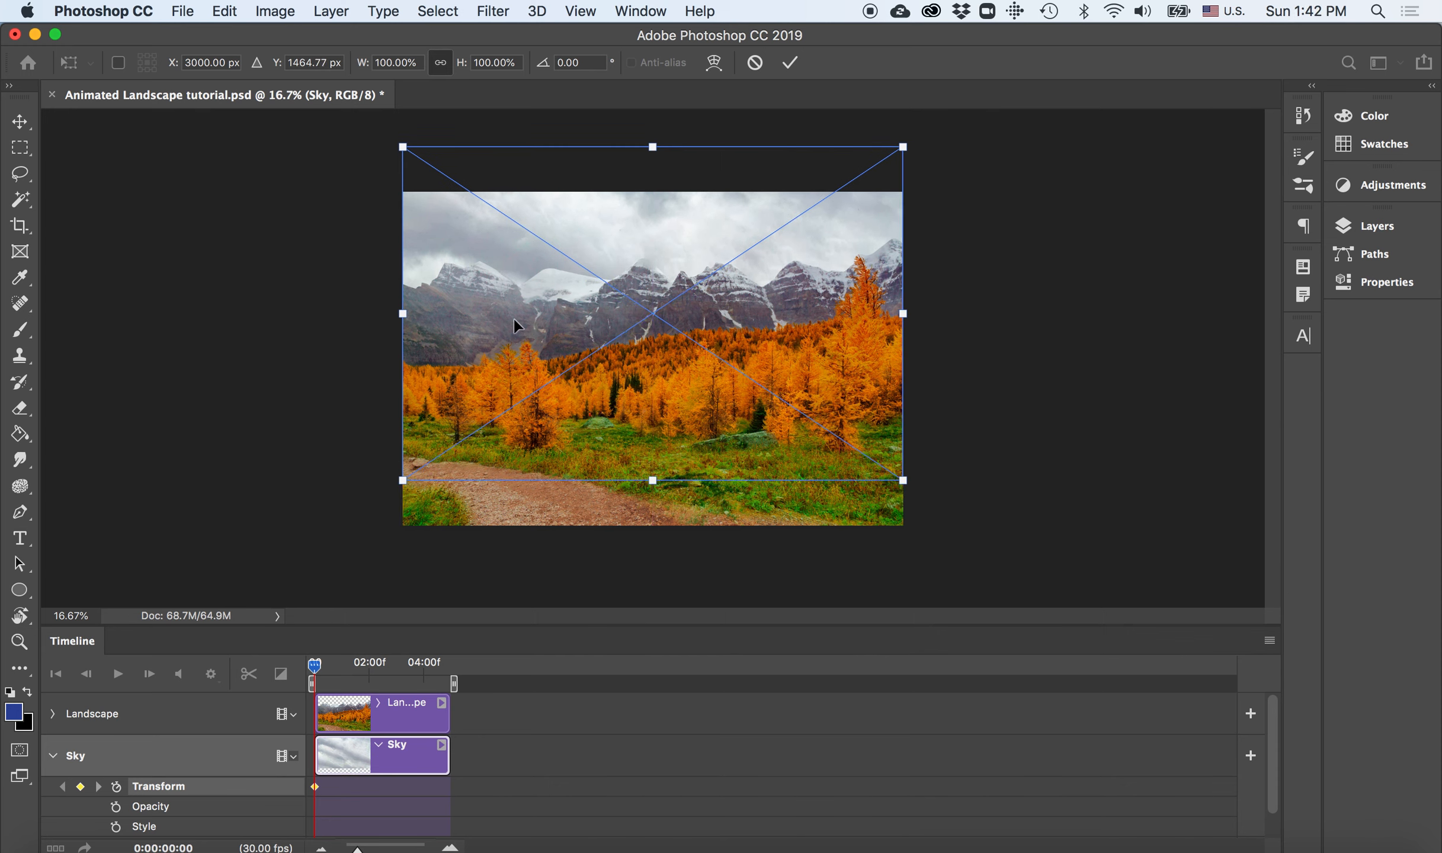
key("super+z")
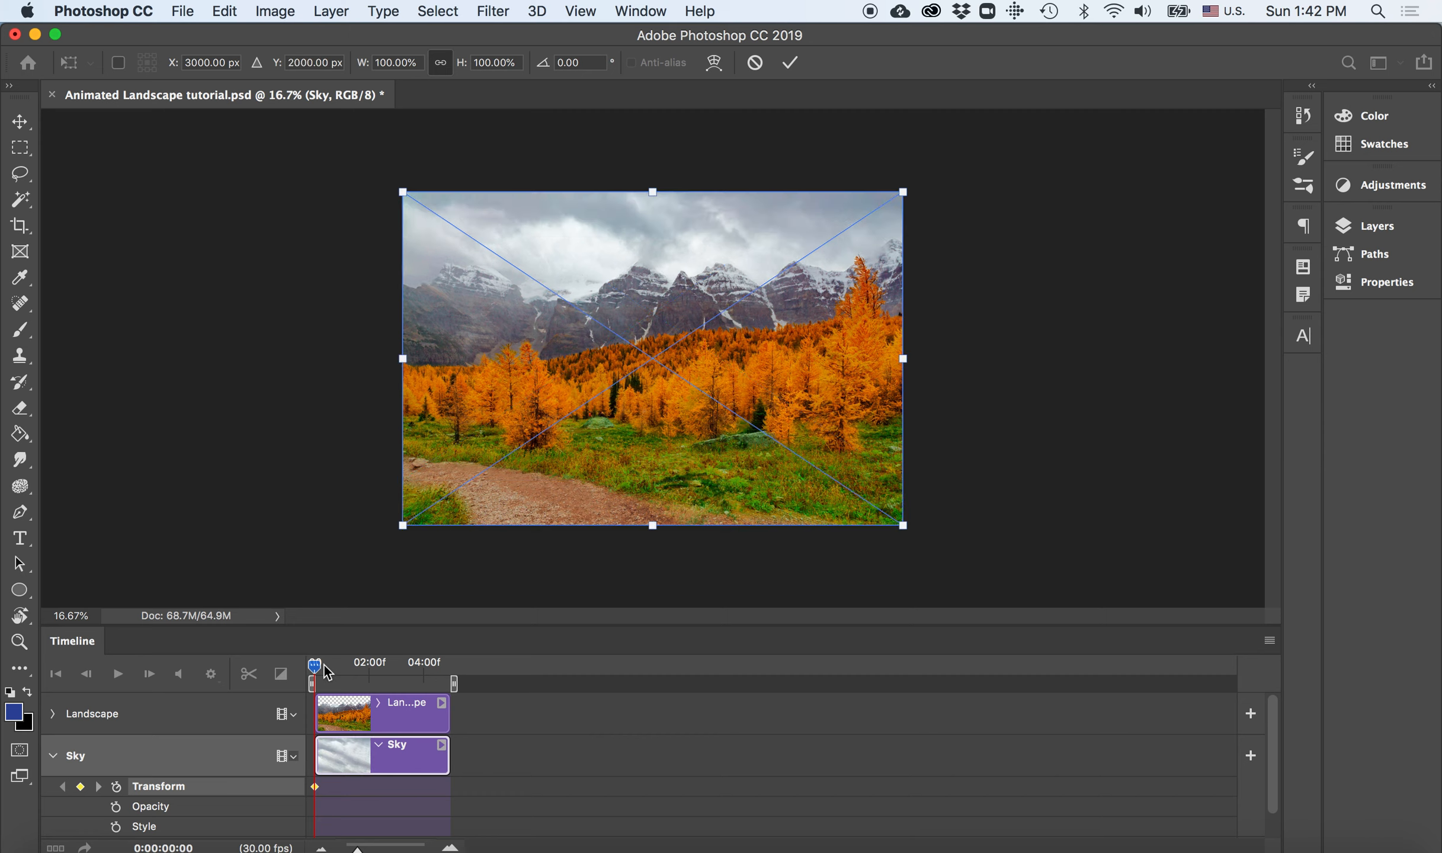
key("Return")
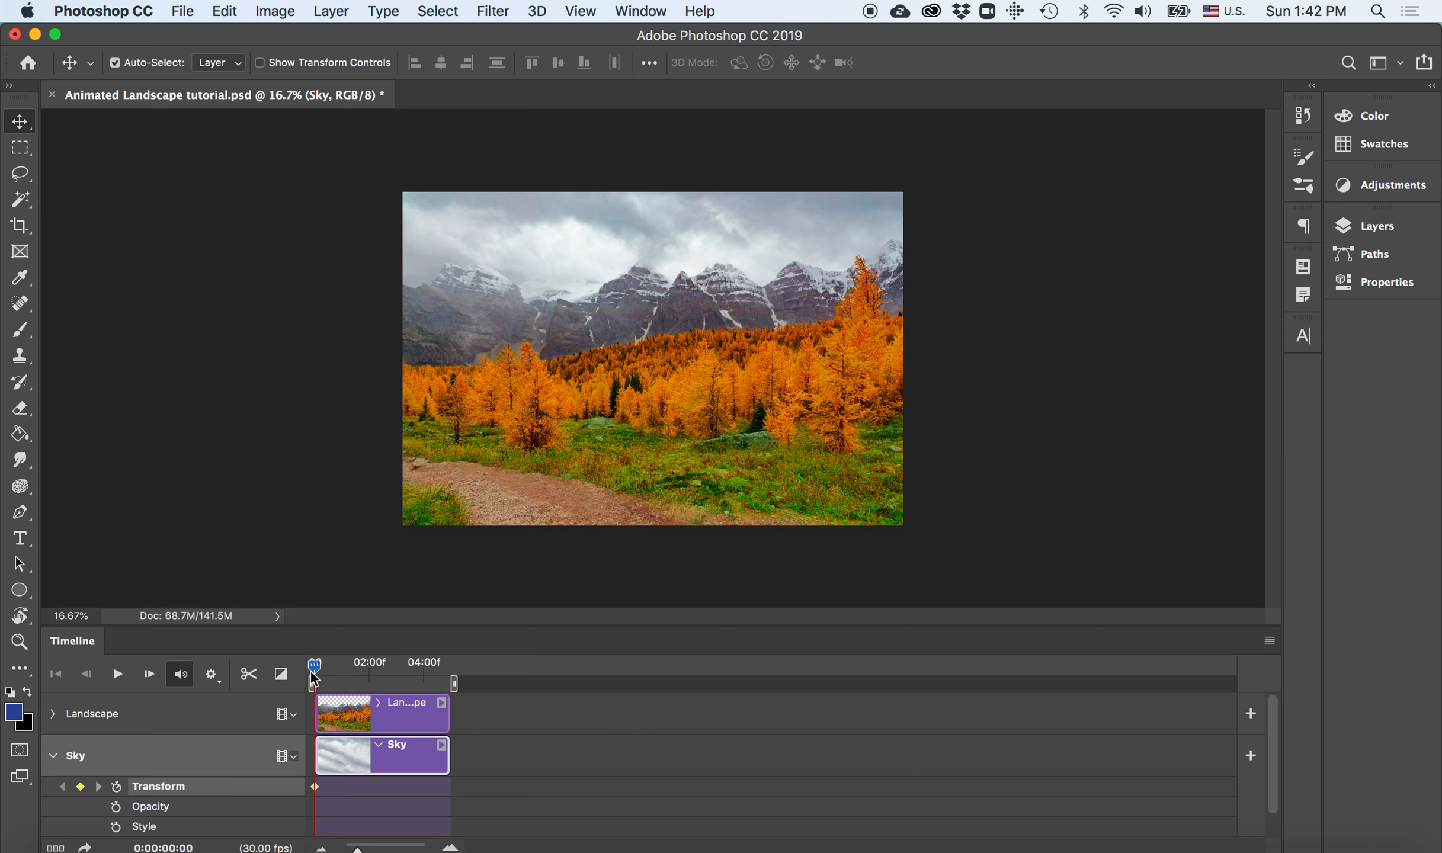
Step: At the last frame, 0:00:04:29, move the Sky layer straight up to about Y 1294 px
key("space")
left_click_drag(317, 675, 475, 685)
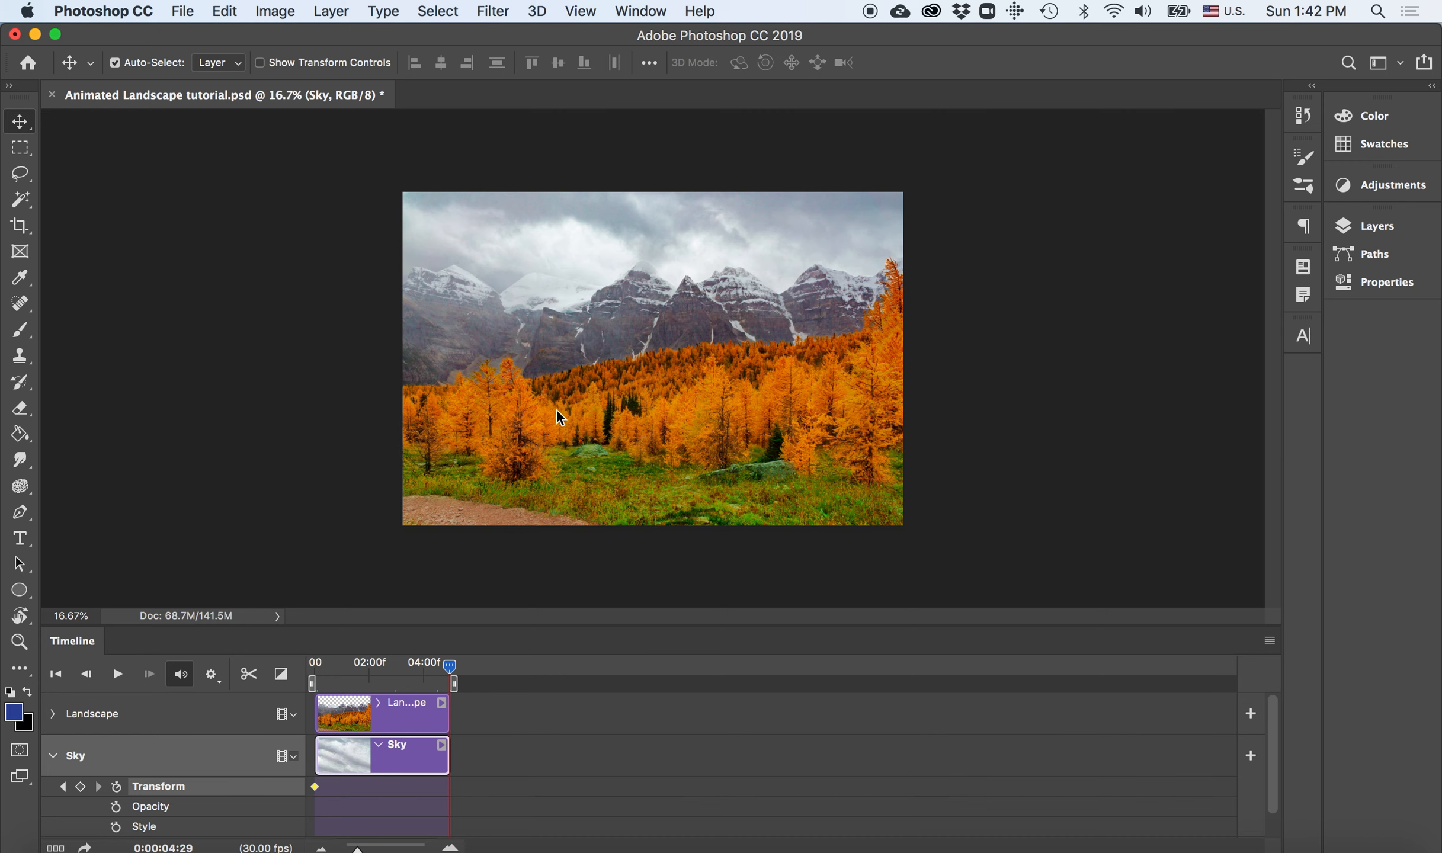
key("super")
key("super+t")
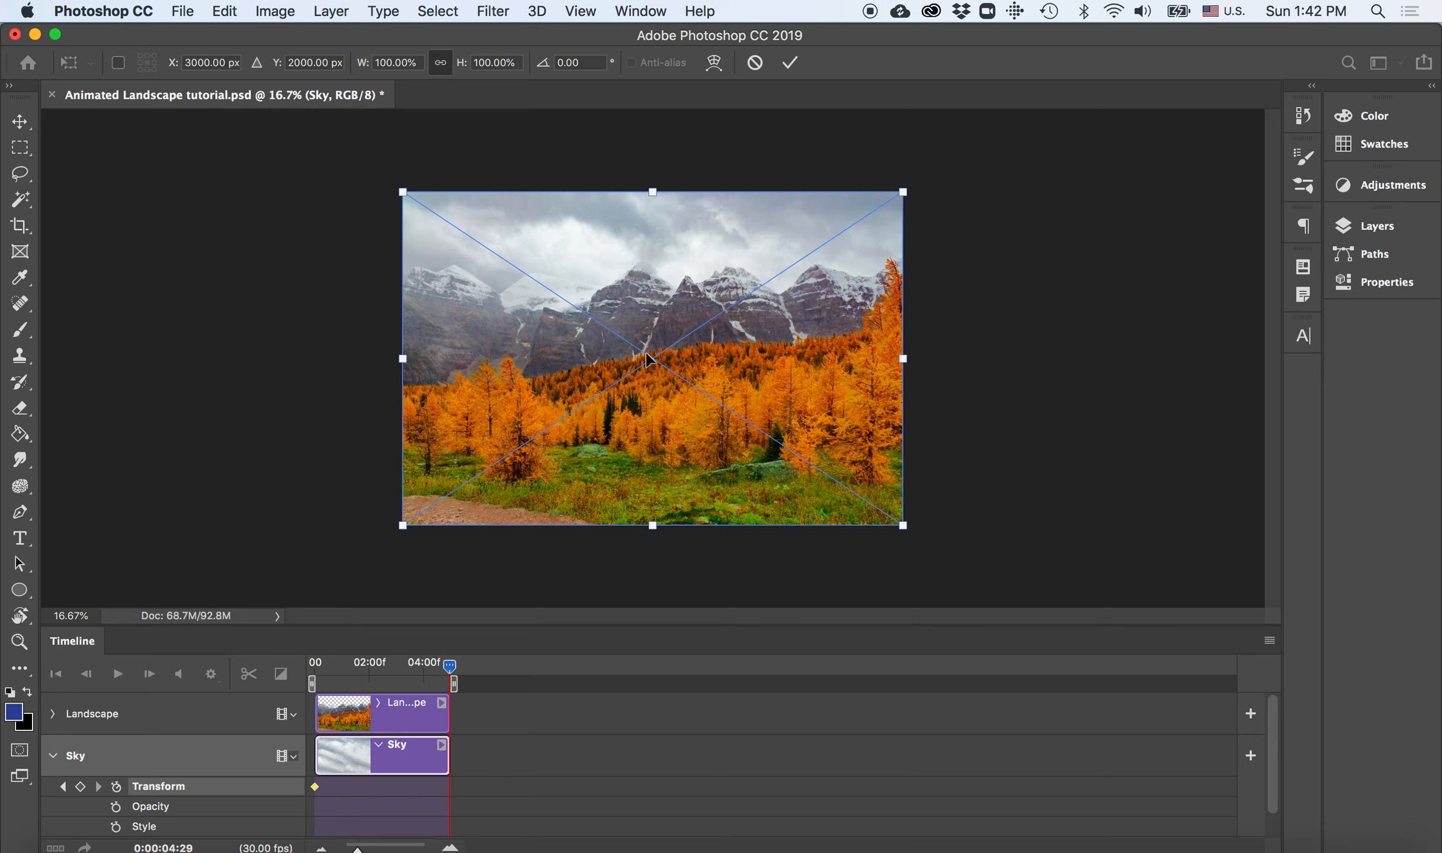
left_click_drag(649, 262, 654, 202)
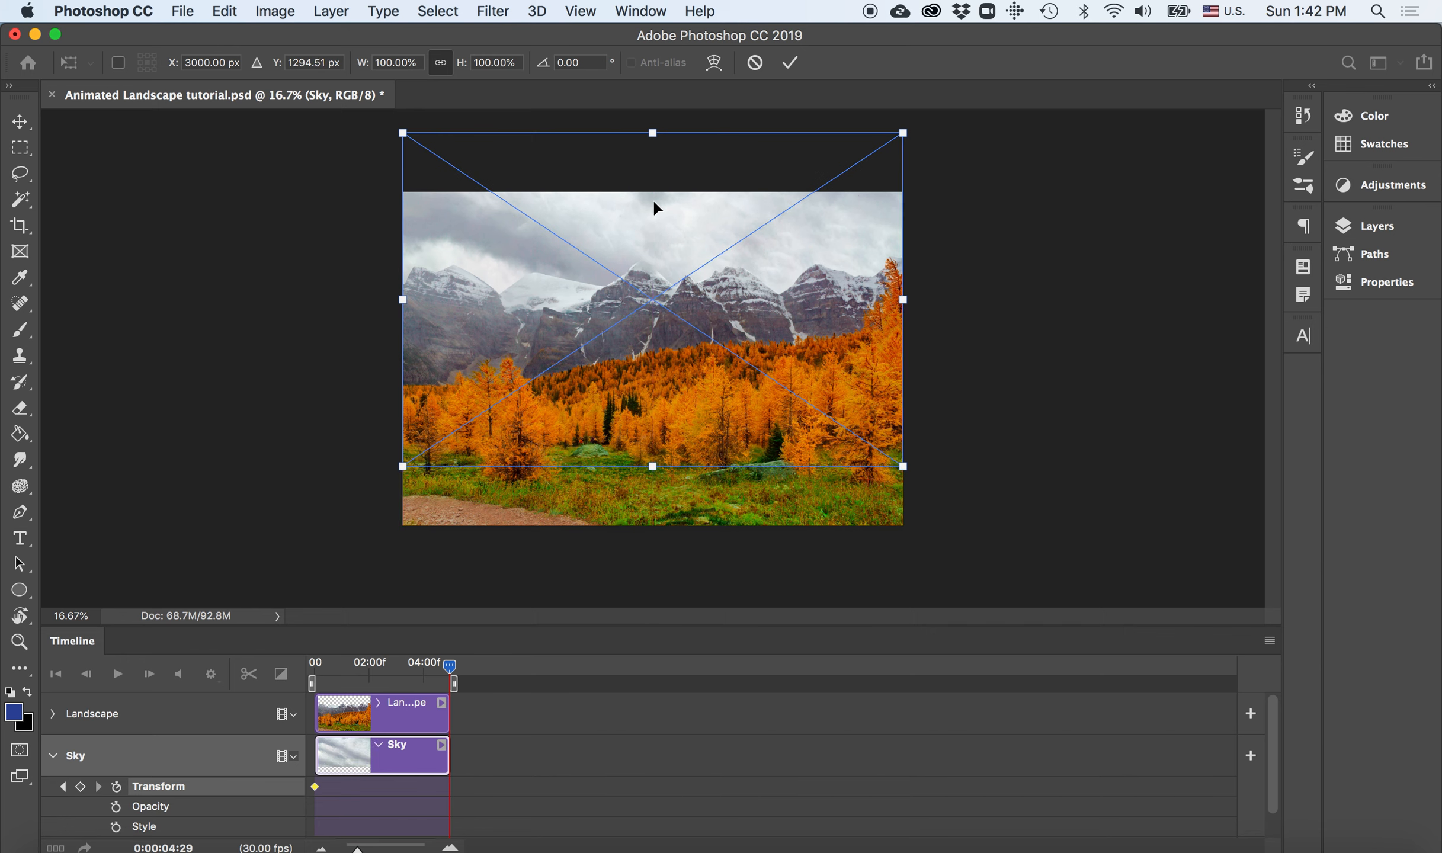
key("Return")
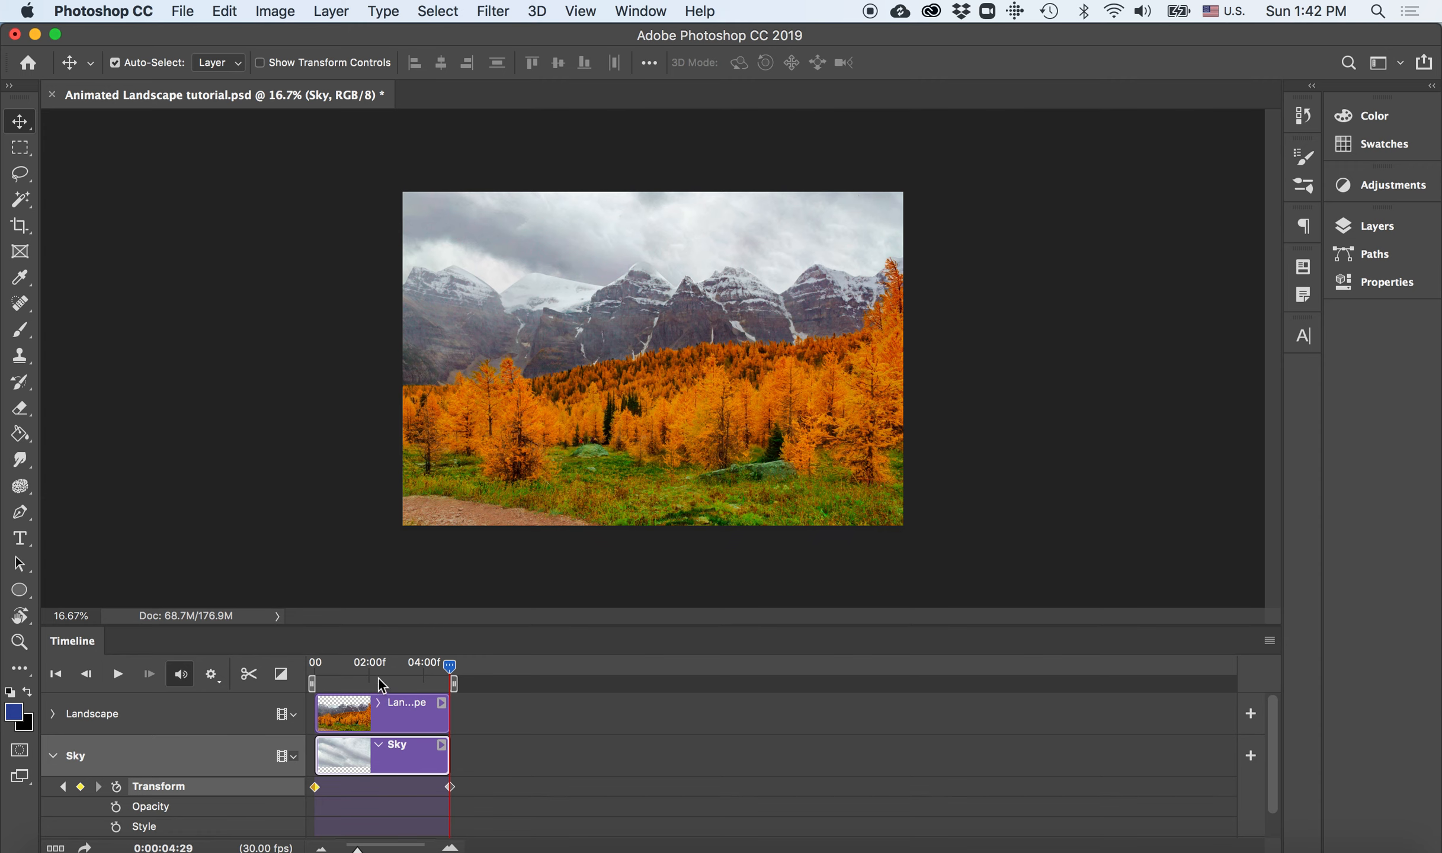
Step: Enlarge the timeline area and play back the combined Landscape and Sky animation
left_click_drag(386, 623, 393, 545)
key("space")
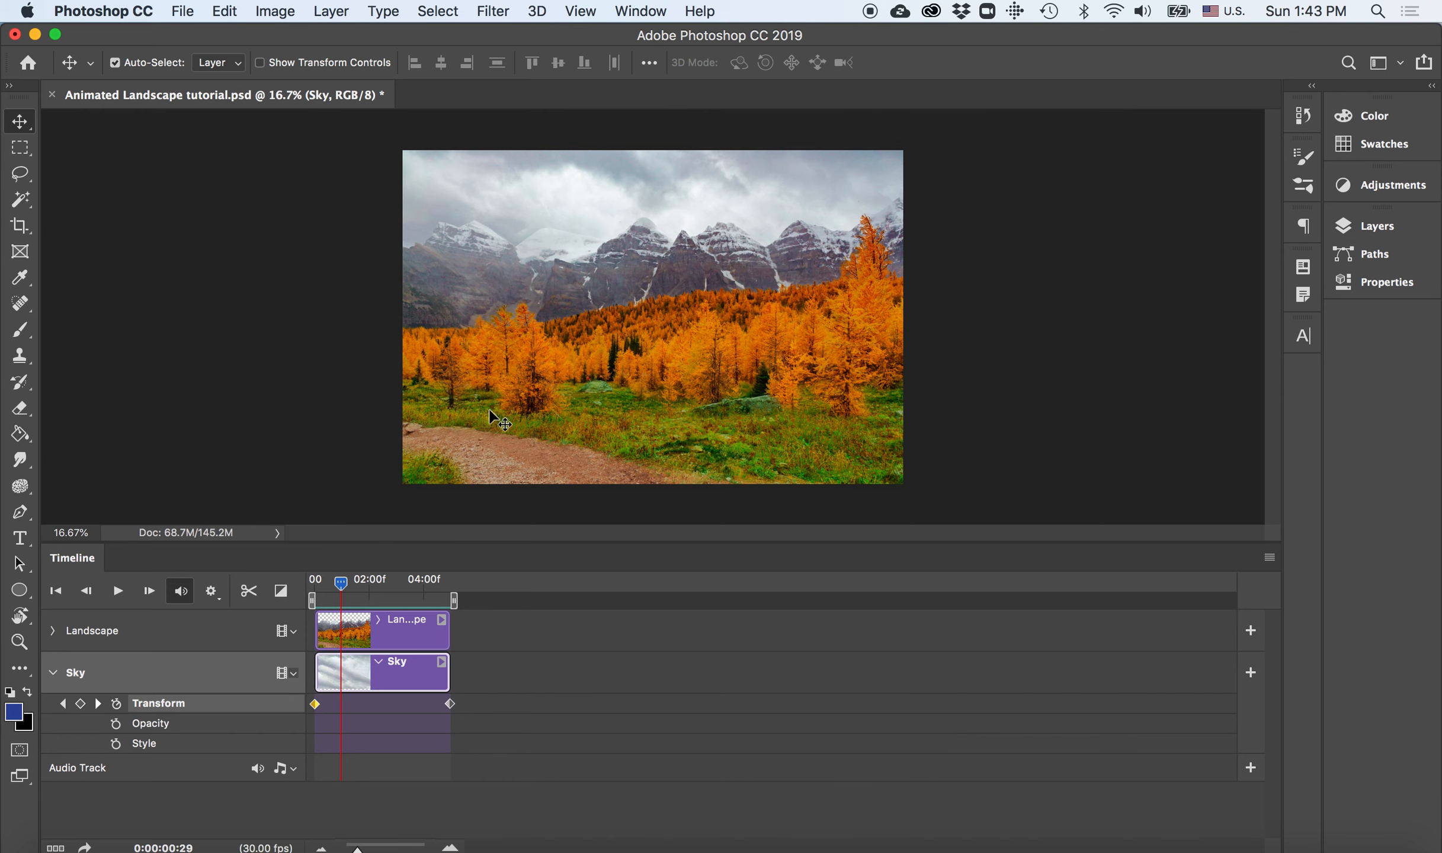
Step: Replace the Sky's end Transform keyframe with a new one at the last frame, moving the sky only slightly upward
left_click(451, 704)
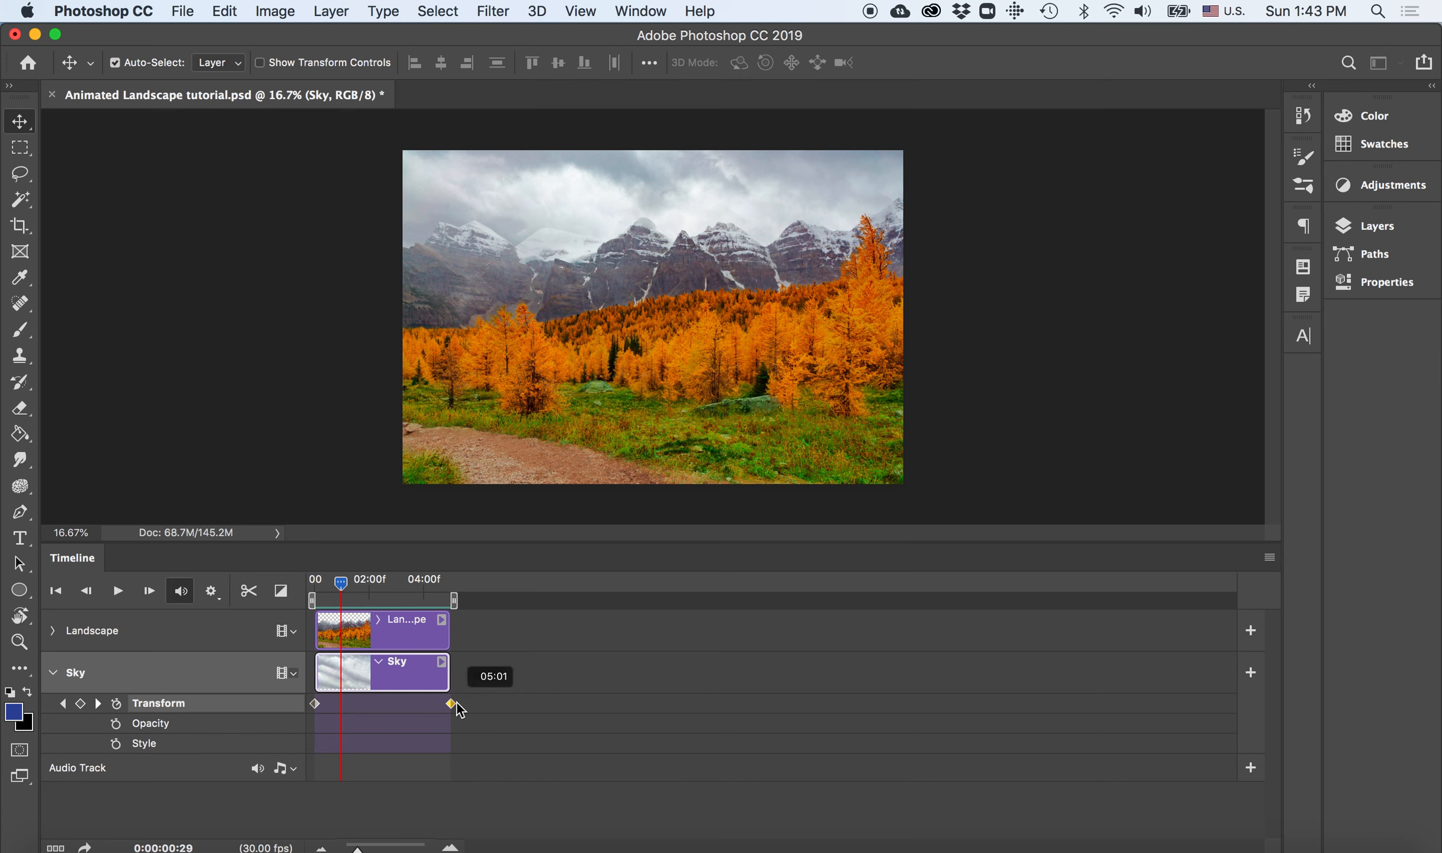
key("Delete")
left_click_drag(341, 582, 463, 621)
right_click(568, 191)
left_click(592, 190)
left_click_drag(591, 188, 591, 163)
Step: Play back the revised animation, check the playback resolution and loop options, and collapse the Sky track
key("space")
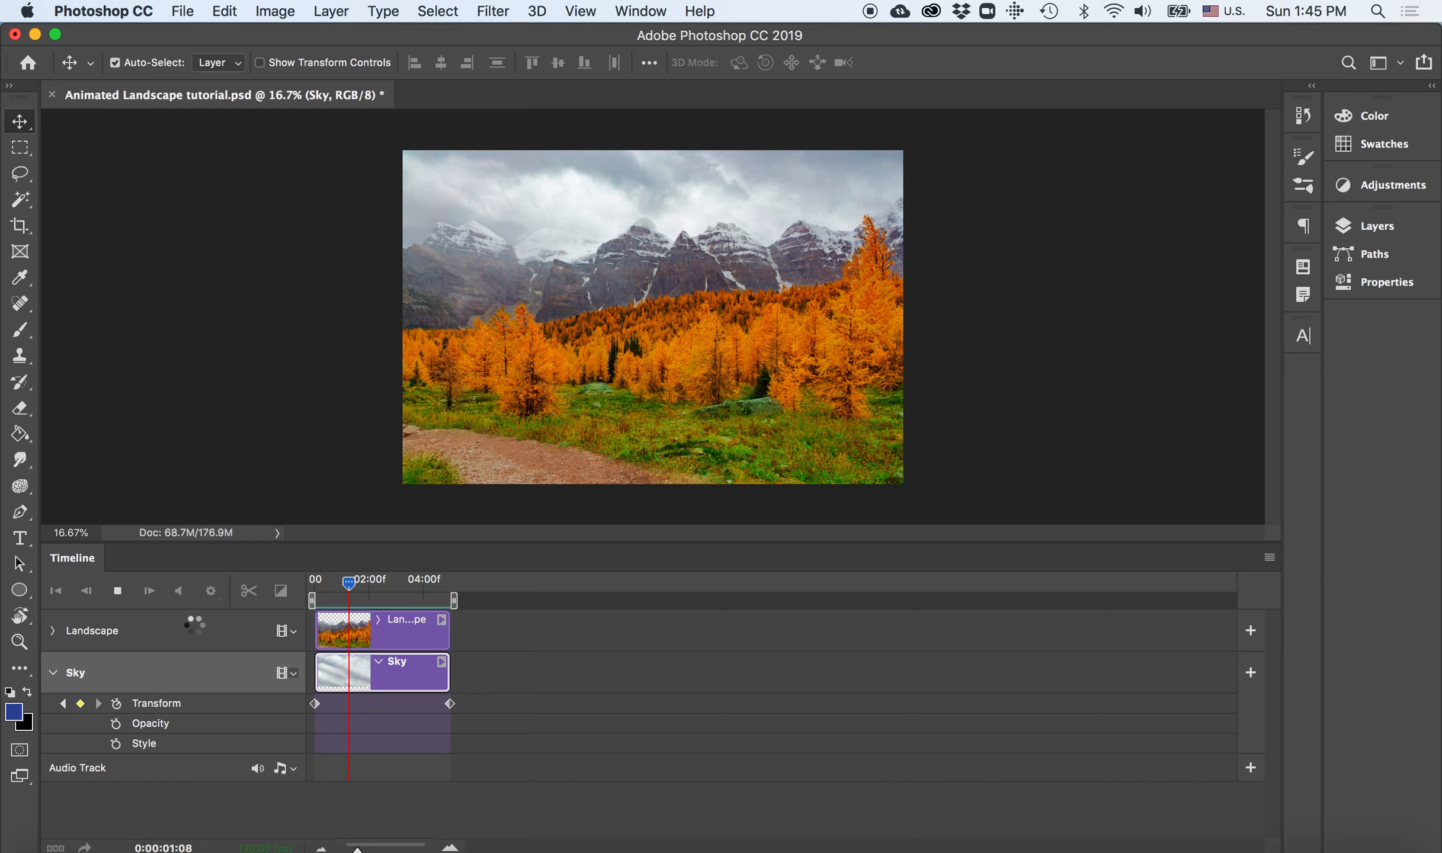
key("space")
left_click(223, 594)
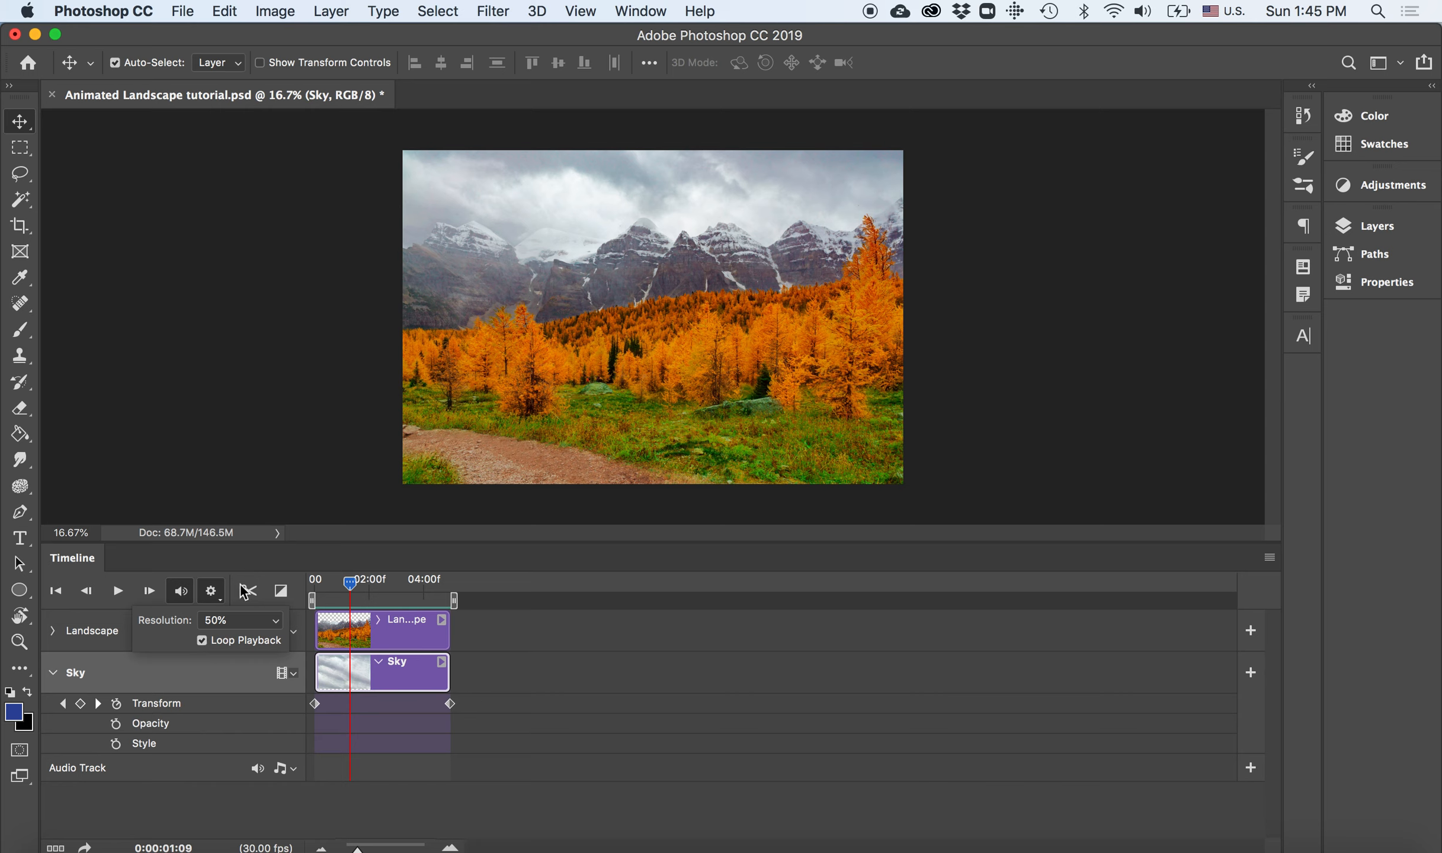
left_click(266, 560)
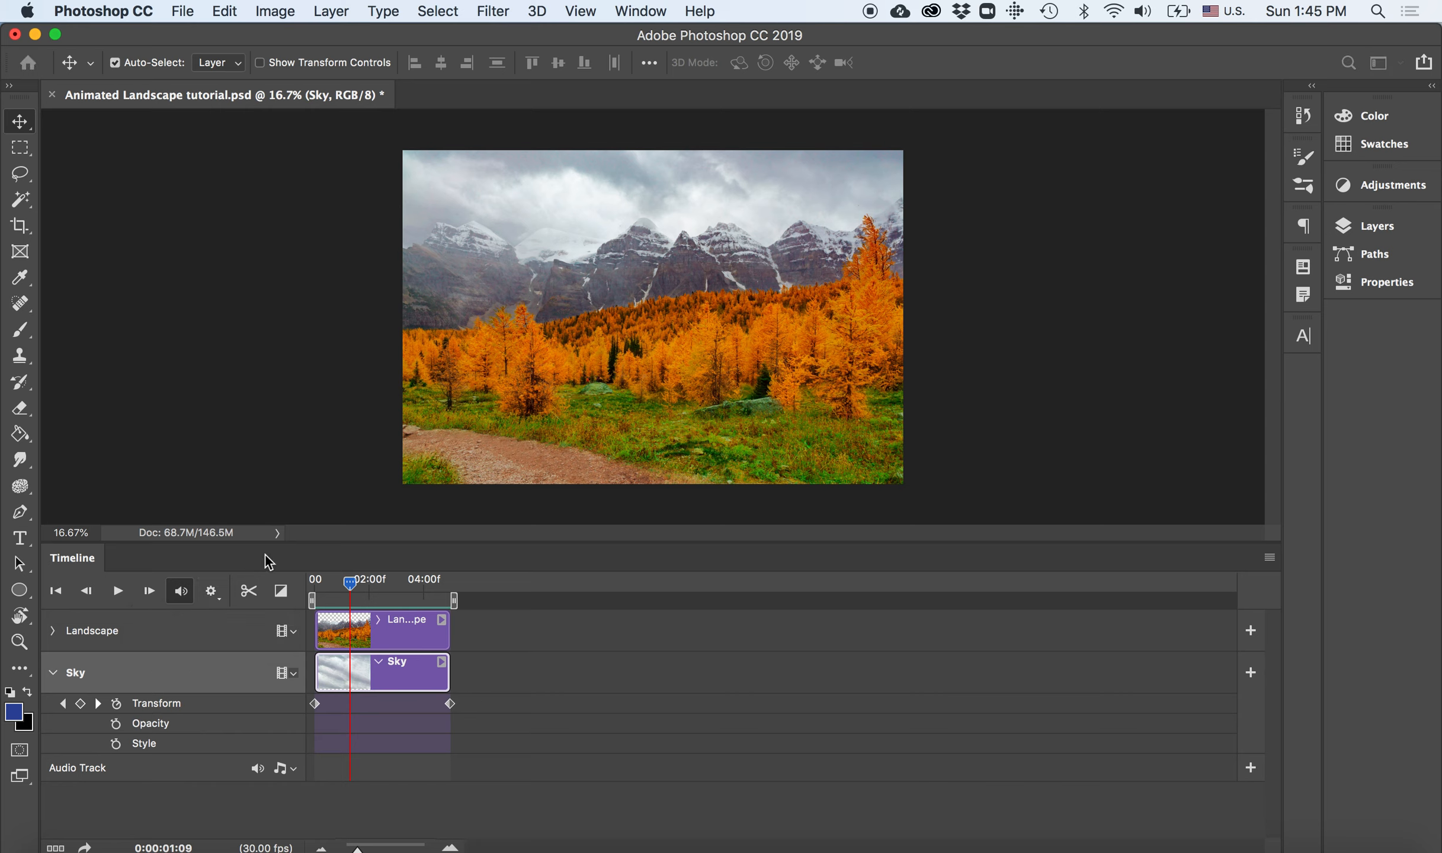
left_click(52, 673)
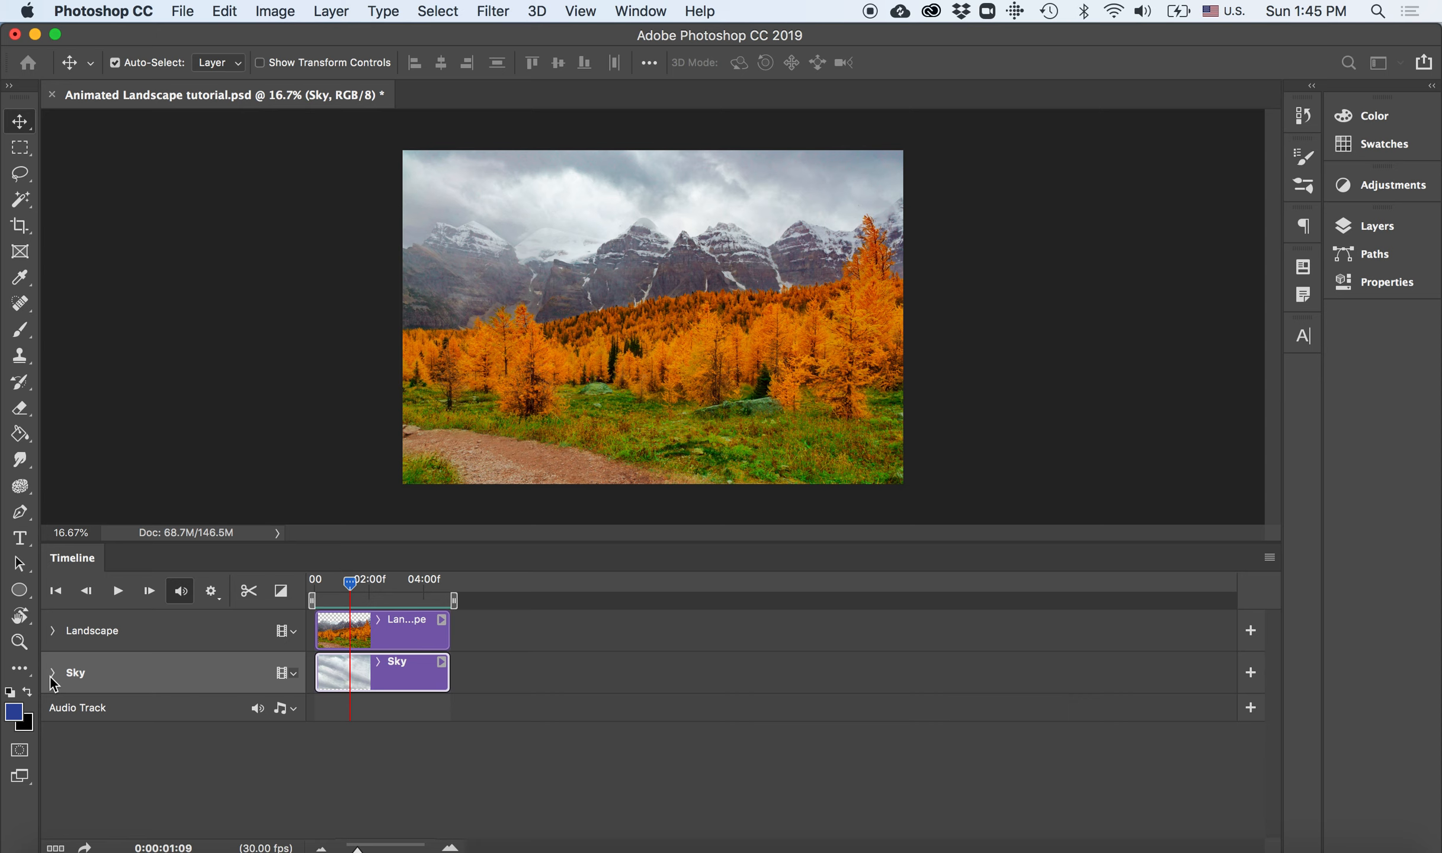